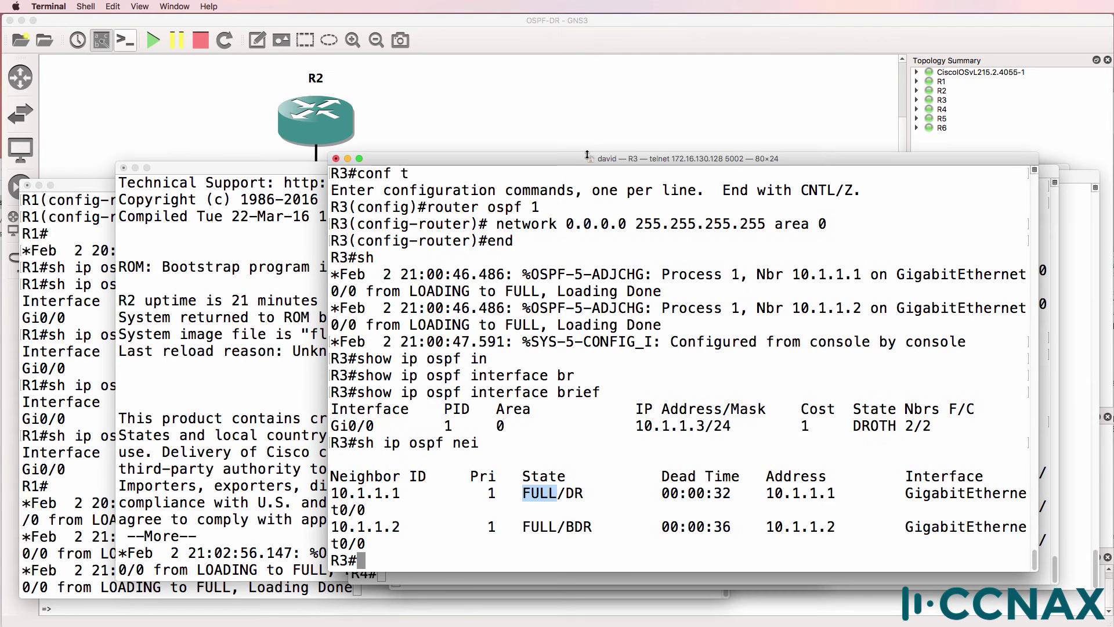
# - Rerun sh ip ospf nei on R3 and compare the old and new neighbour tables showing 10.1.2.1
pyautogui.write('sh ip ospf nei')
pyautogui.press('Return')
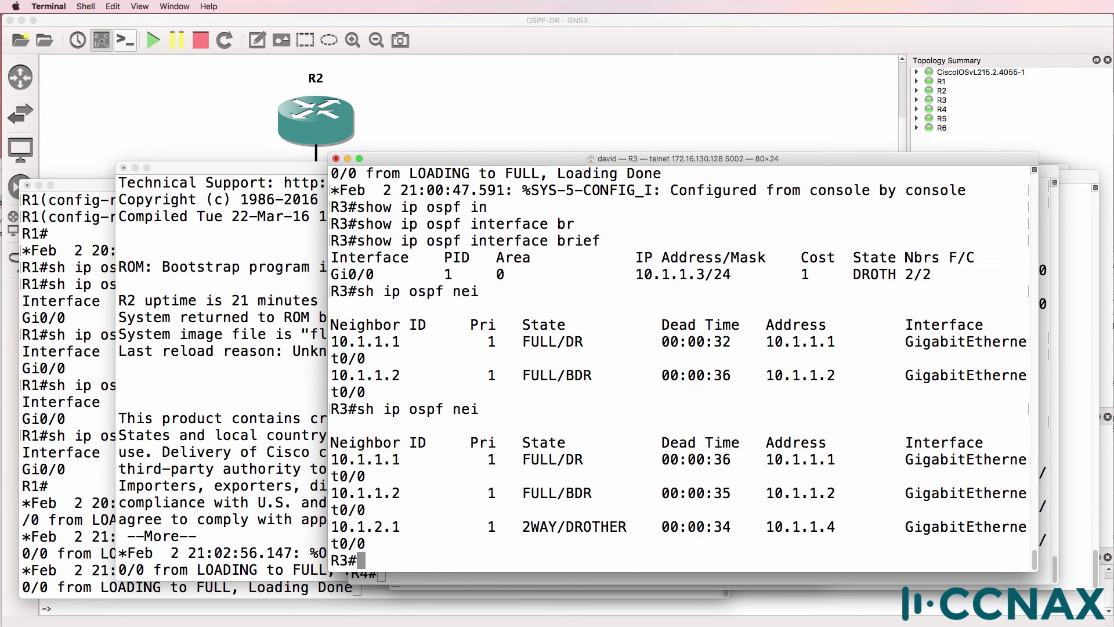
pyautogui.moveTo(331, 288); pyautogui.dragTo(557, 400)
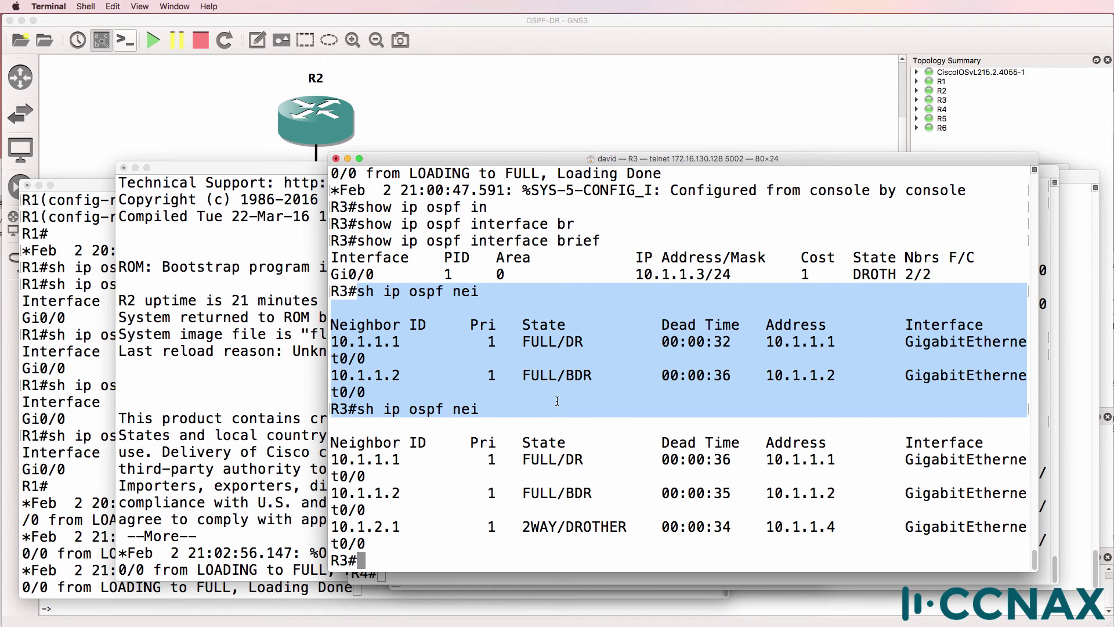
pyautogui.moveTo(357, 409); pyautogui.dragTo(651, 547)
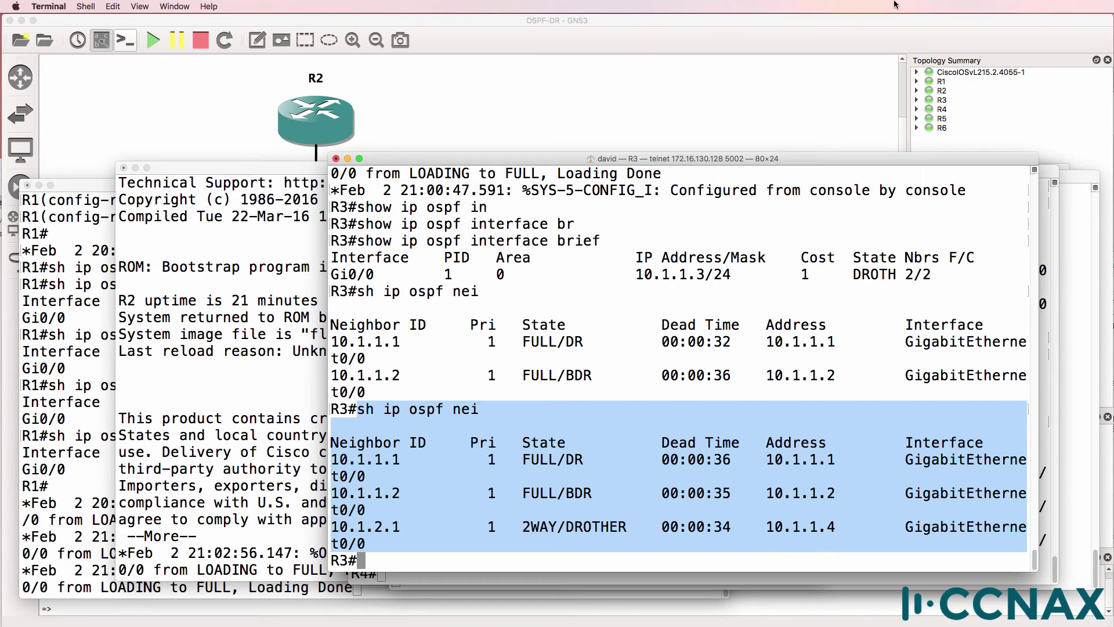
pyautogui.click(651, 58)
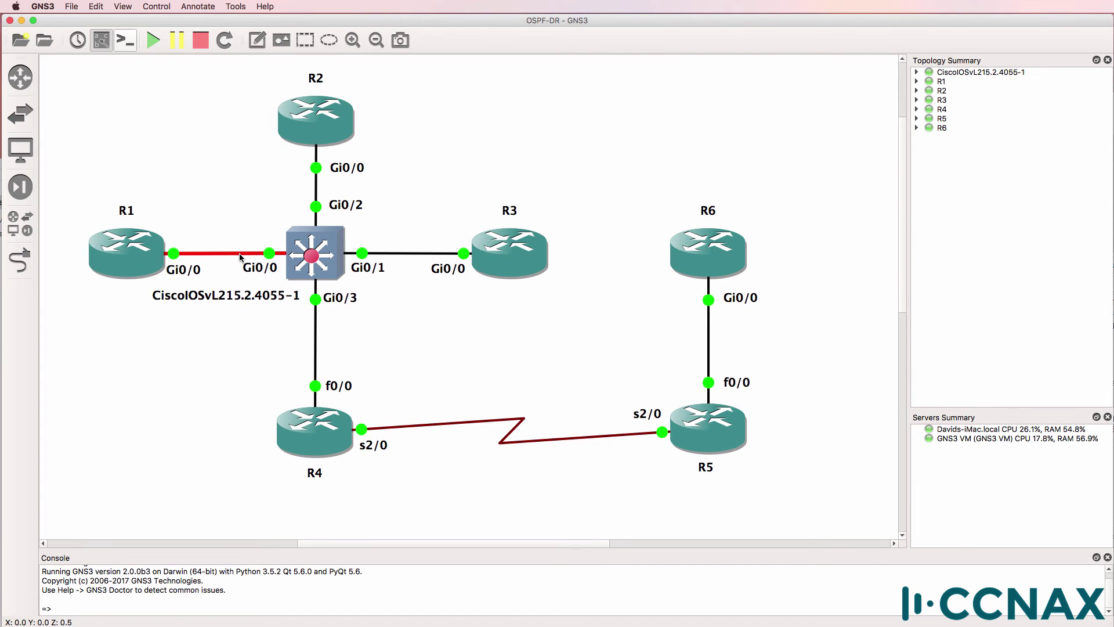
# - Enter privileged mode on R5 and check which routing protocols it runs
pyautogui.click(544, 440)
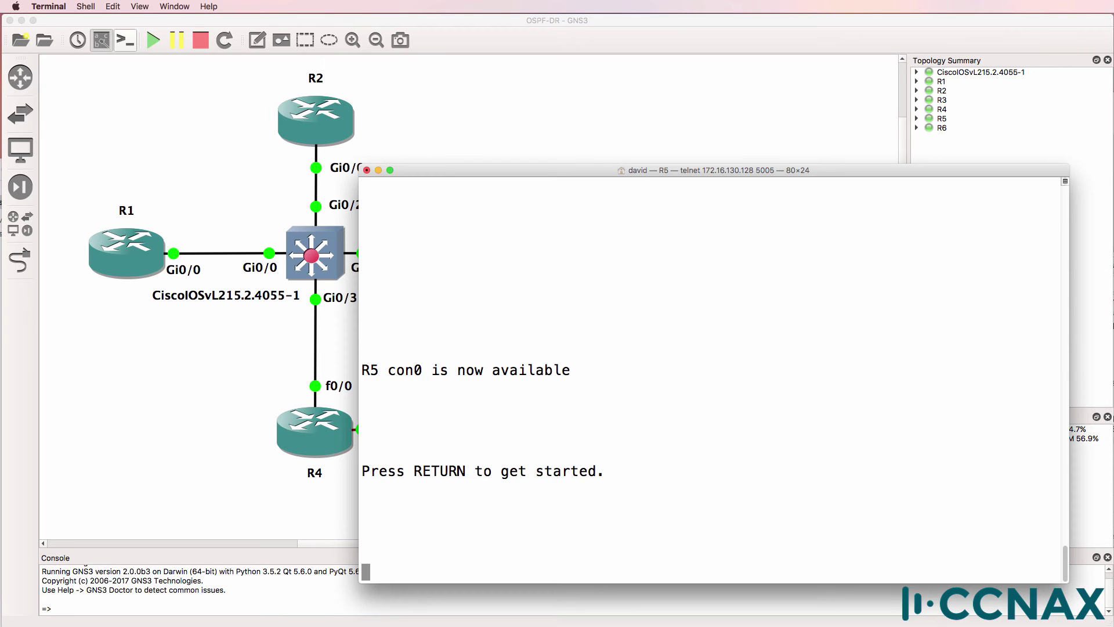
pyautogui.press('Return')
pyautogui.write('en')
pyautogui.press('Return')
pyautogui.write('sh ip ')
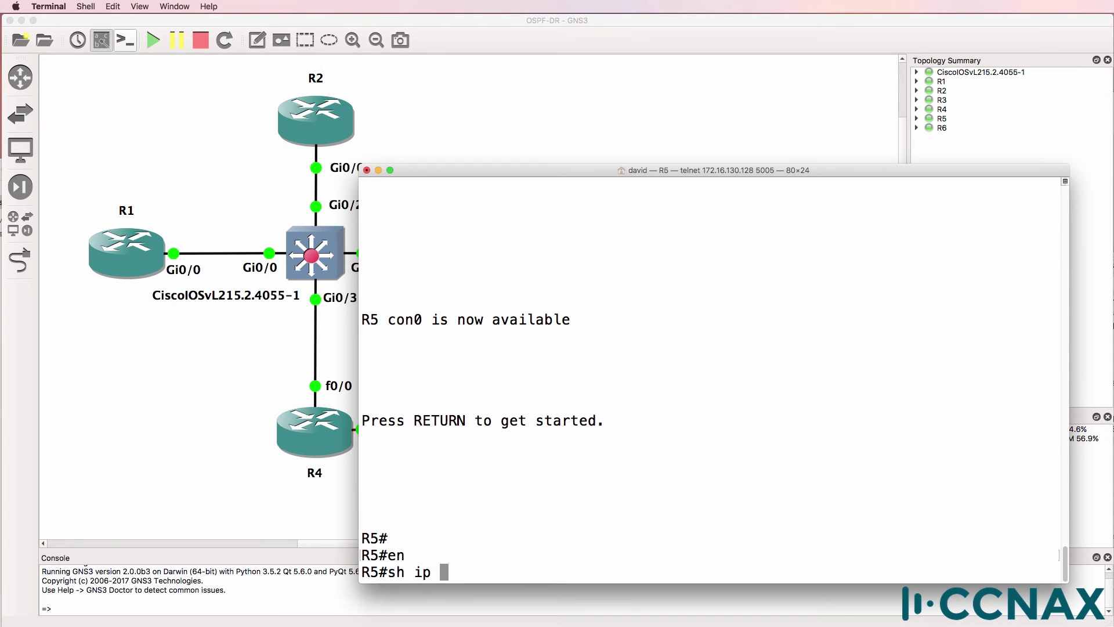
pyautogui.write('prot')
pyautogui.press('Tab')
pyautogui.press('Return')
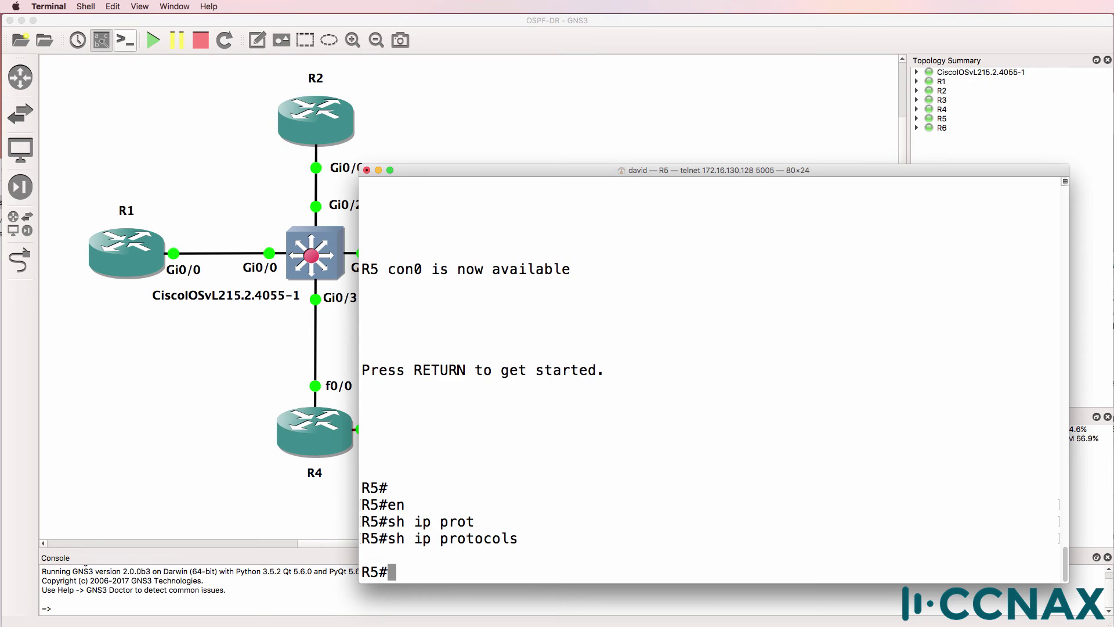
# - Configure OSPF process 1 on R5 with network 0.0.0.0 255.255.255.255 area 0
pyautogui.write('conf t')
pyautogui.press('Return')
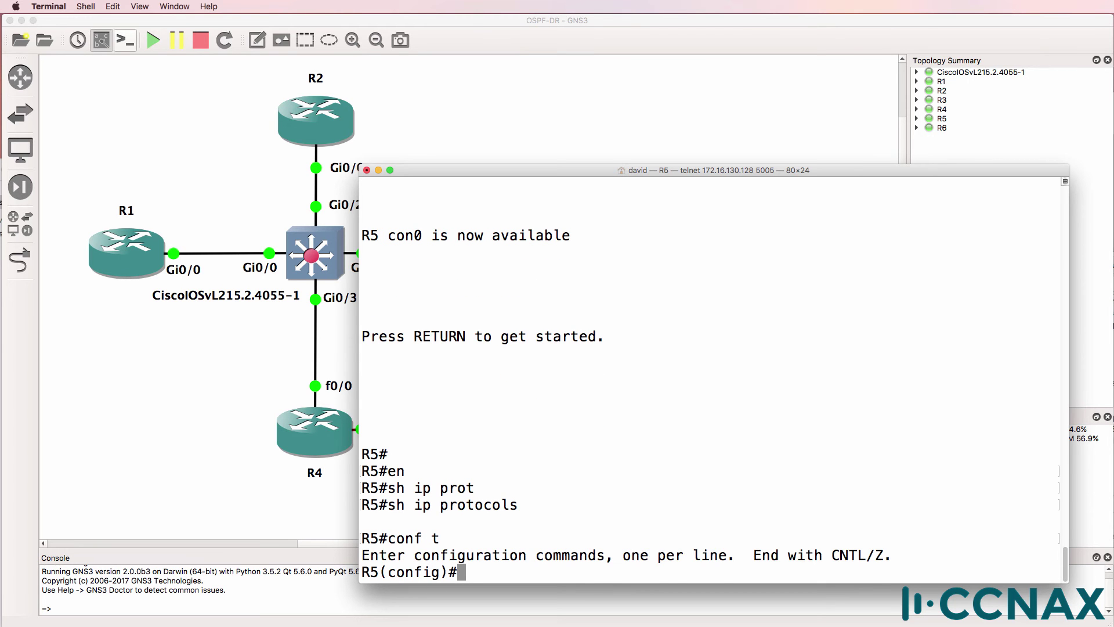
pyautogui.rightClick(842, 285)
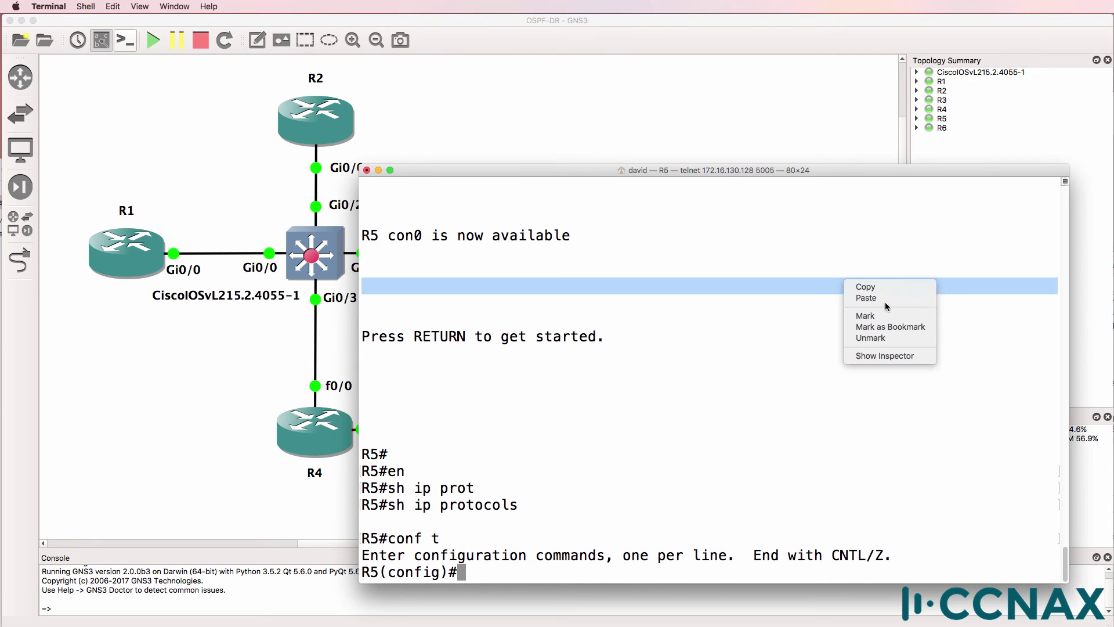
pyautogui.click(885, 300)
pyautogui.press('Return')
pyautogui.write('end')
pyautogui.press('Return')
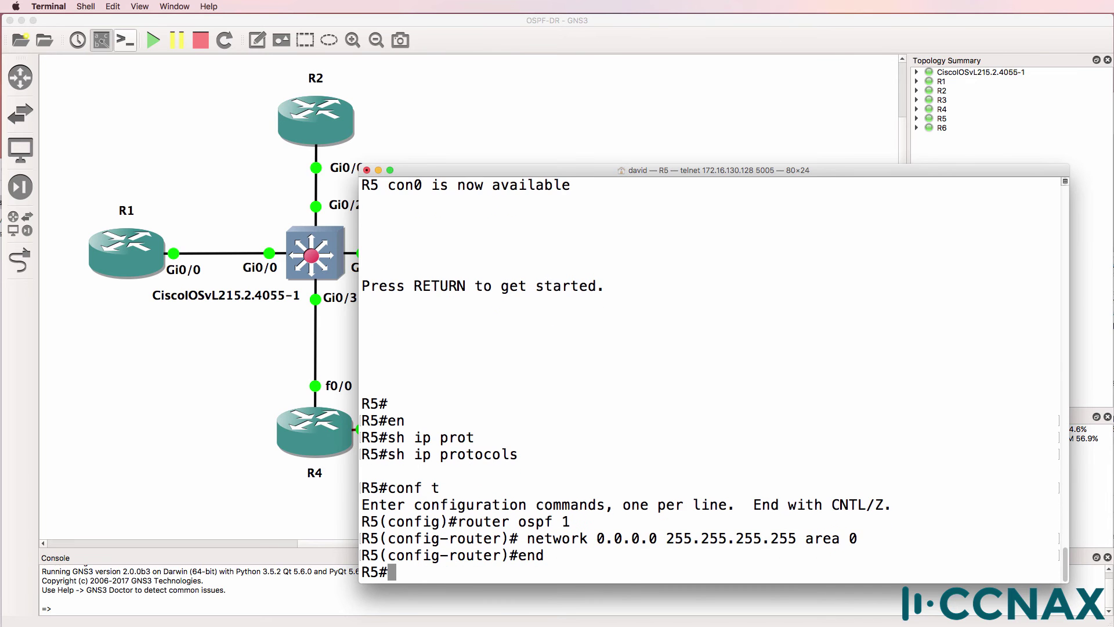
# - List R5's OSPF interfaces, noting Fa0/0 in WAIT and Se2/0 as P2P
pyautogui.write('sh i')
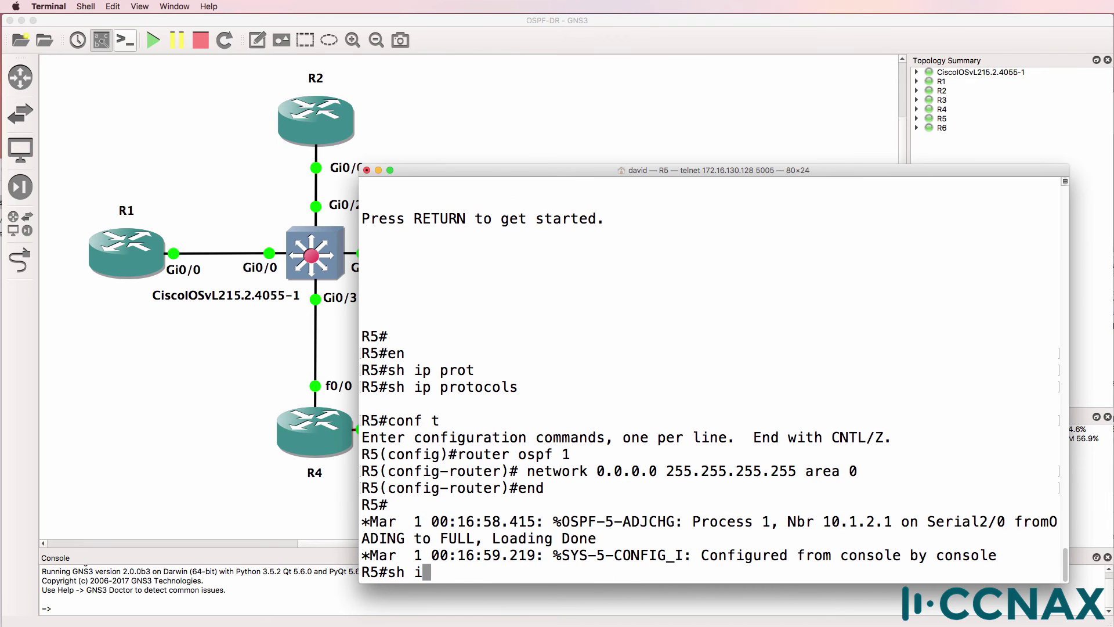
pyautogui.write('p ospf int br')
pyautogui.press('Tab')
pyautogui.press('Return')
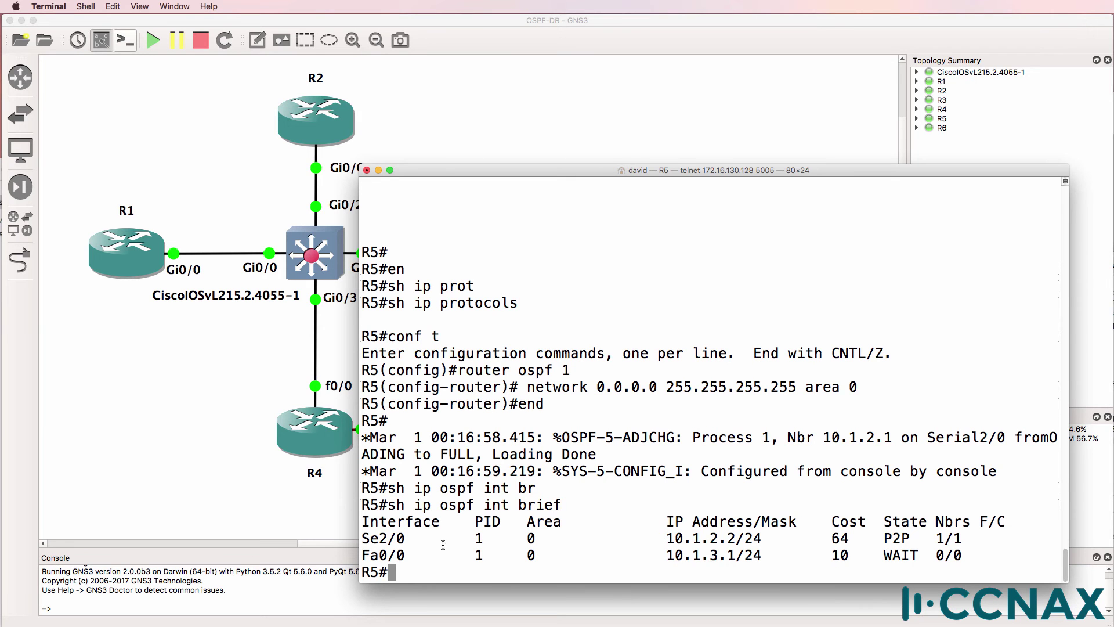
pyautogui.moveTo(444, 541); pyautogui.dragTo(361, 555)
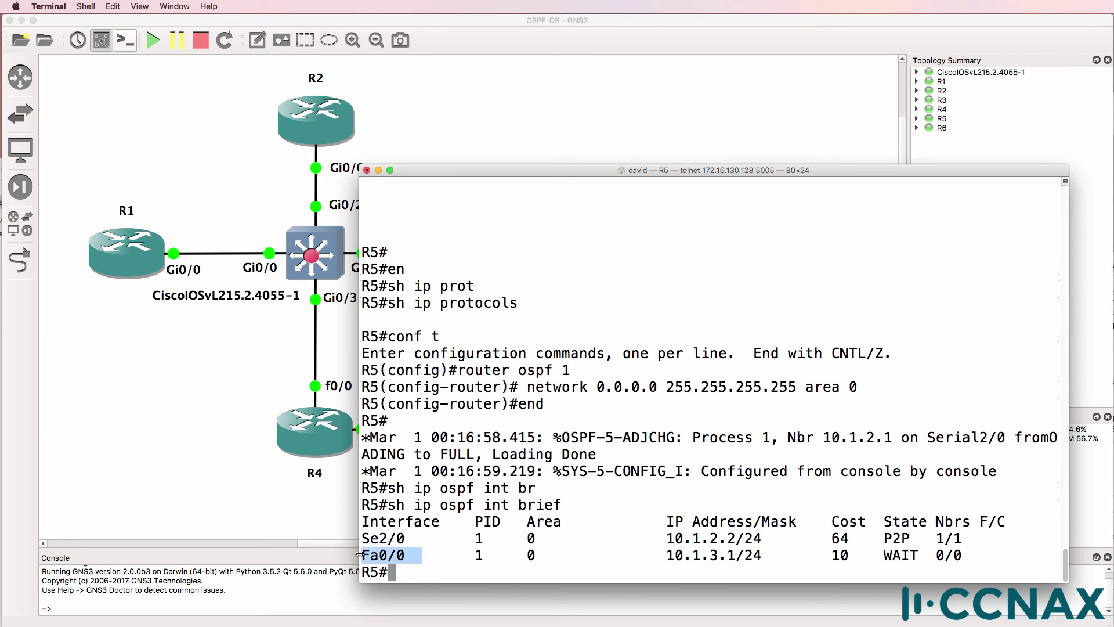
pyautogui.click(598, 37)
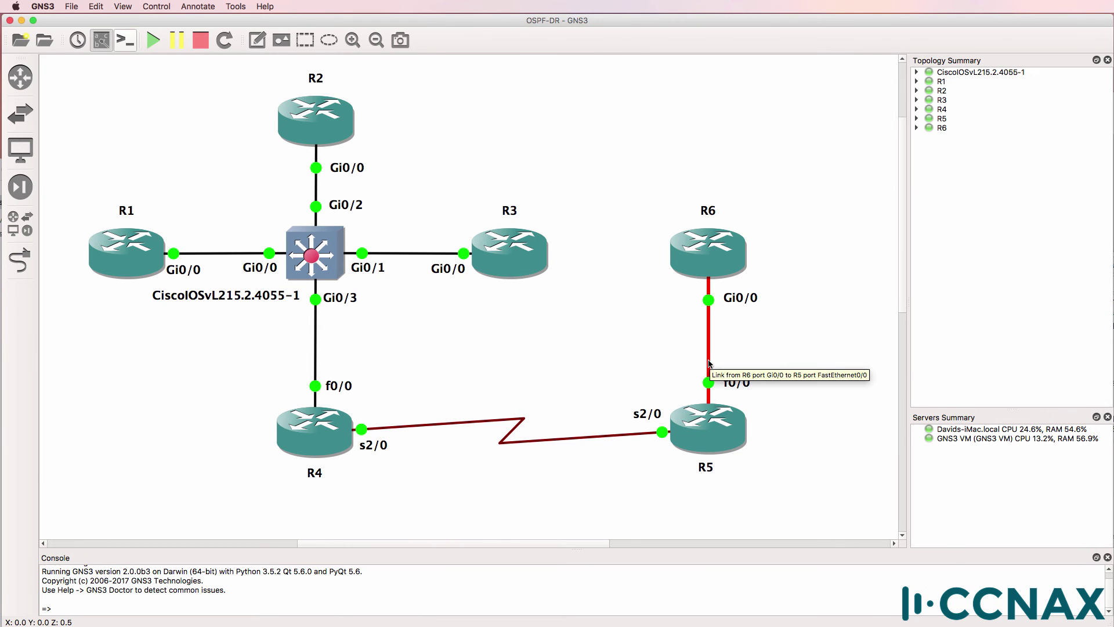
pyautogui.doubleClick(734, 440)
pyautogui.moveTo(917, 555); pyautogui.dragTo(879, 553)
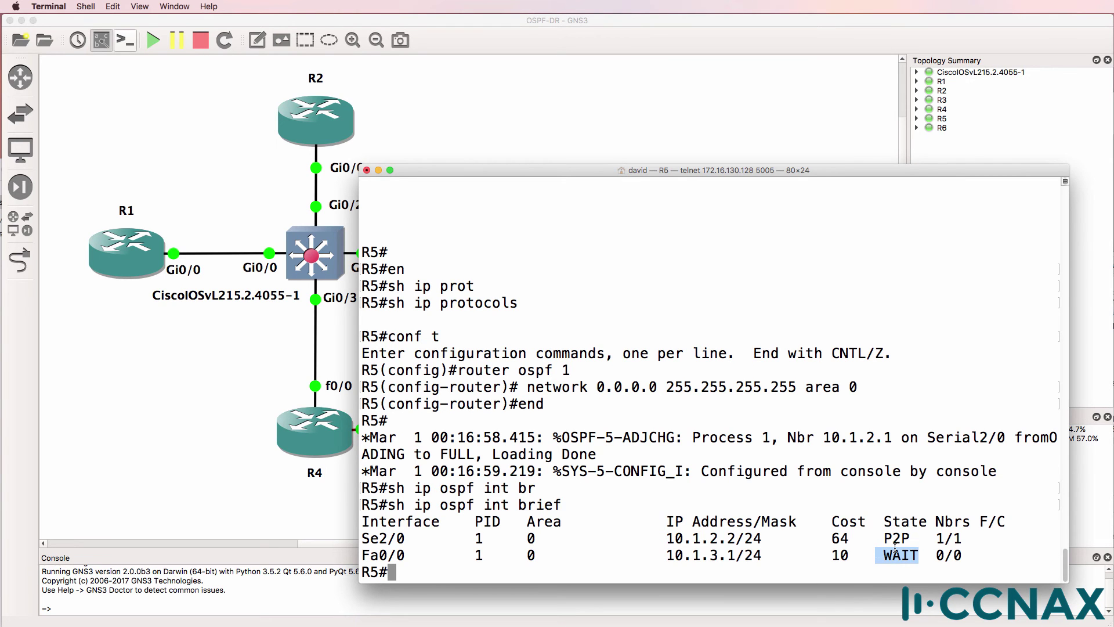
pyautogui.moveTo(909, 539); pyautogui.dragTo(855, 542)
# - Rerun R5's OSPF interface summary to confirm Se2/0 stays point-to-point
pyautogui.press('Up')
pyautogui.press('Return')
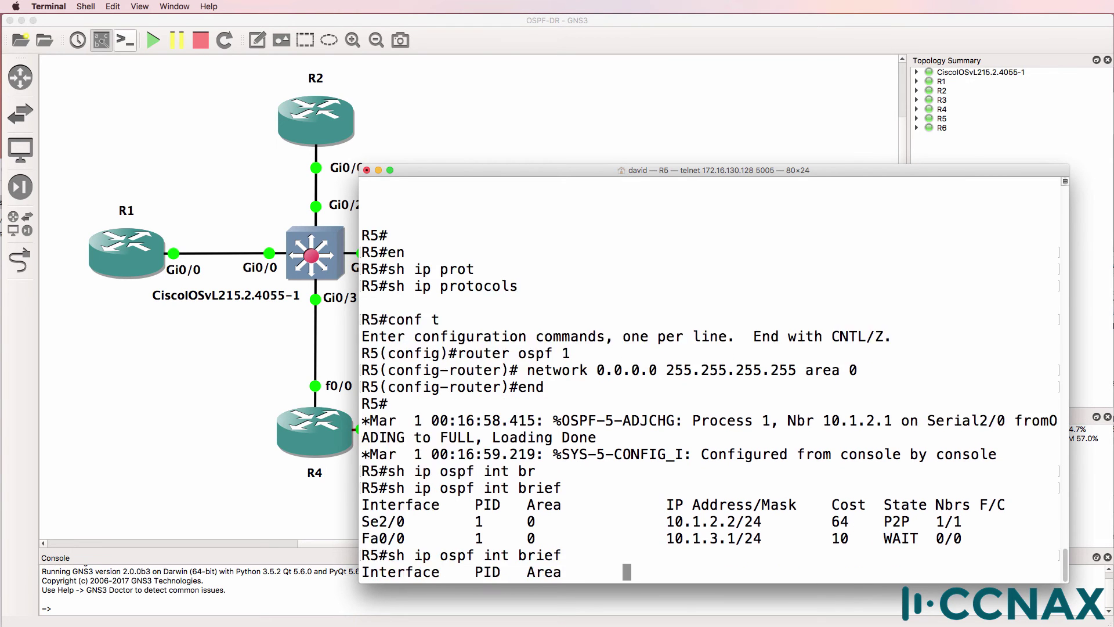
pyautogui.press('Up')
pyautogui.press('Return')
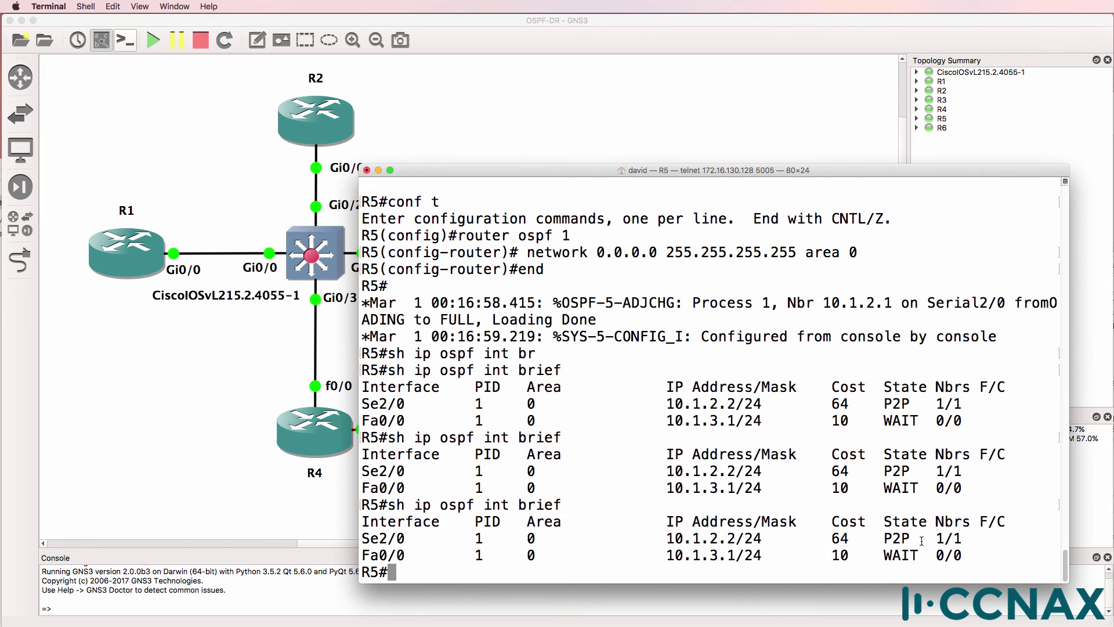
pyautogui.moveTo(923, 538); pyautogui.dragTo(872, 540)
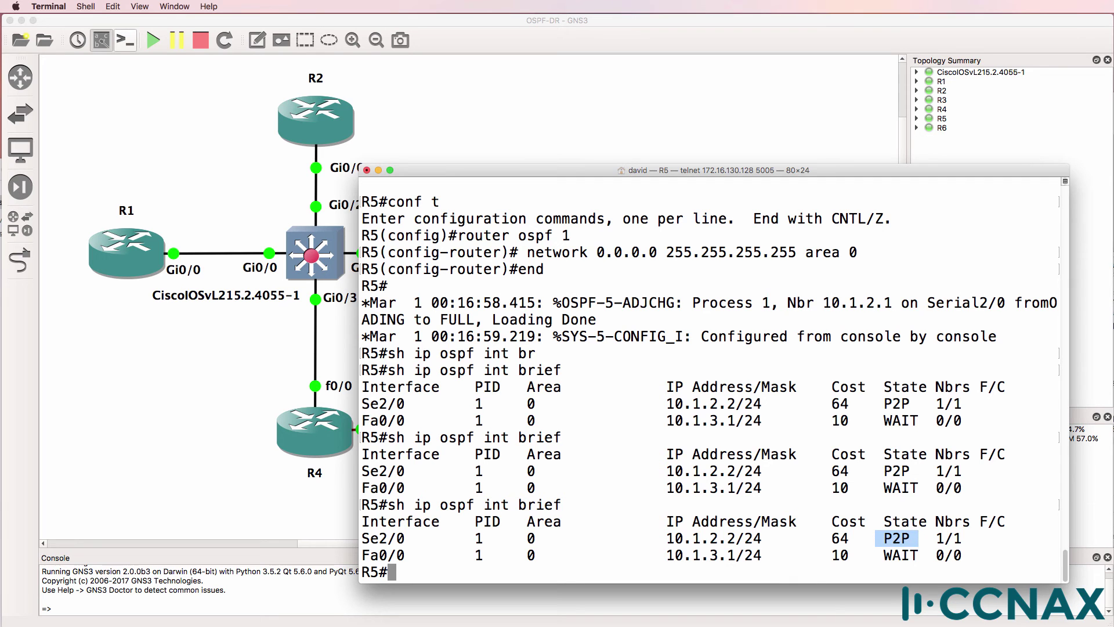
# - List R5's OSPF neighbours, showing 10.1.2.1 FULL with no DR/BDR role
pyautogui.write('sh ip ospf nei')
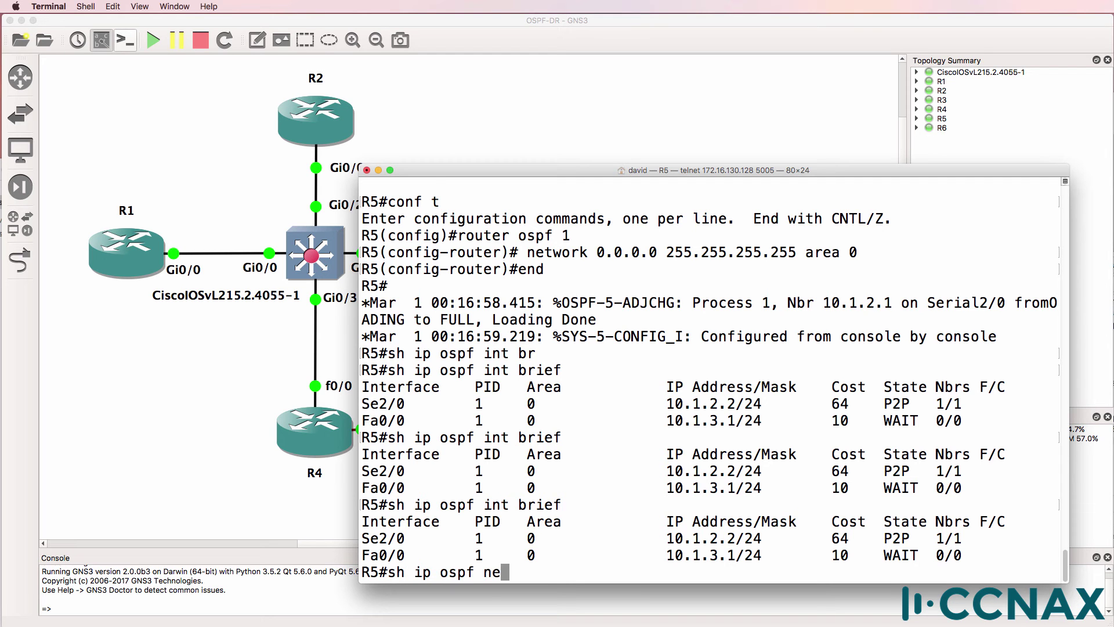
pyautogui.press('Tab')
pyautogui.press('Return')
pyautogui.moveTo(550, 554); pyautogui.dragTo(591, 557)
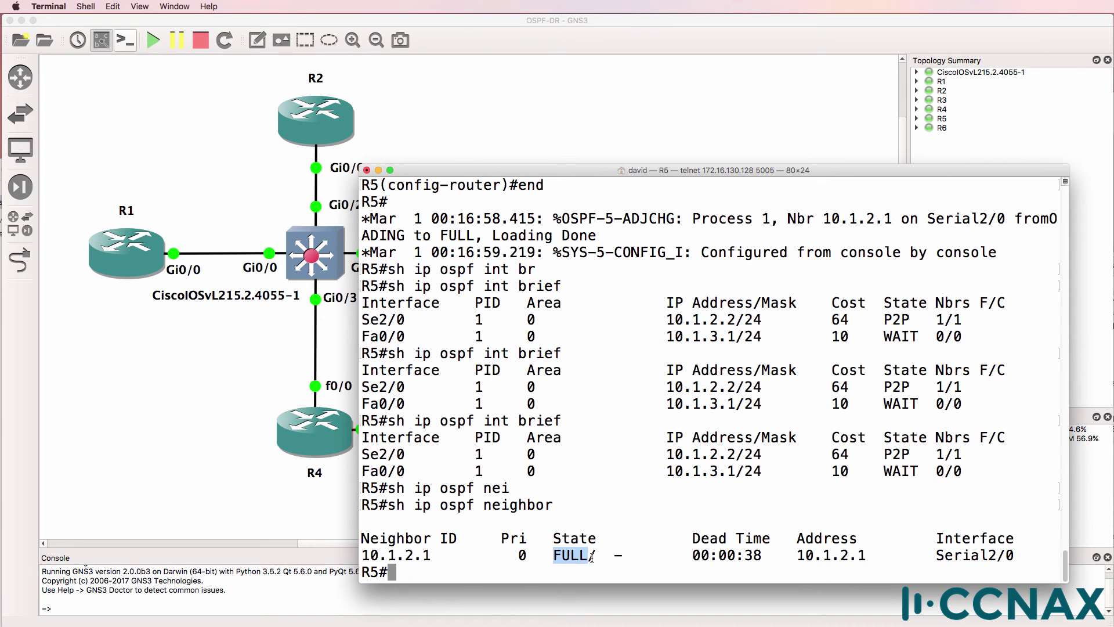
pyautogui.moveTo(790, 555); pyautogui.dragTo(899, 561)
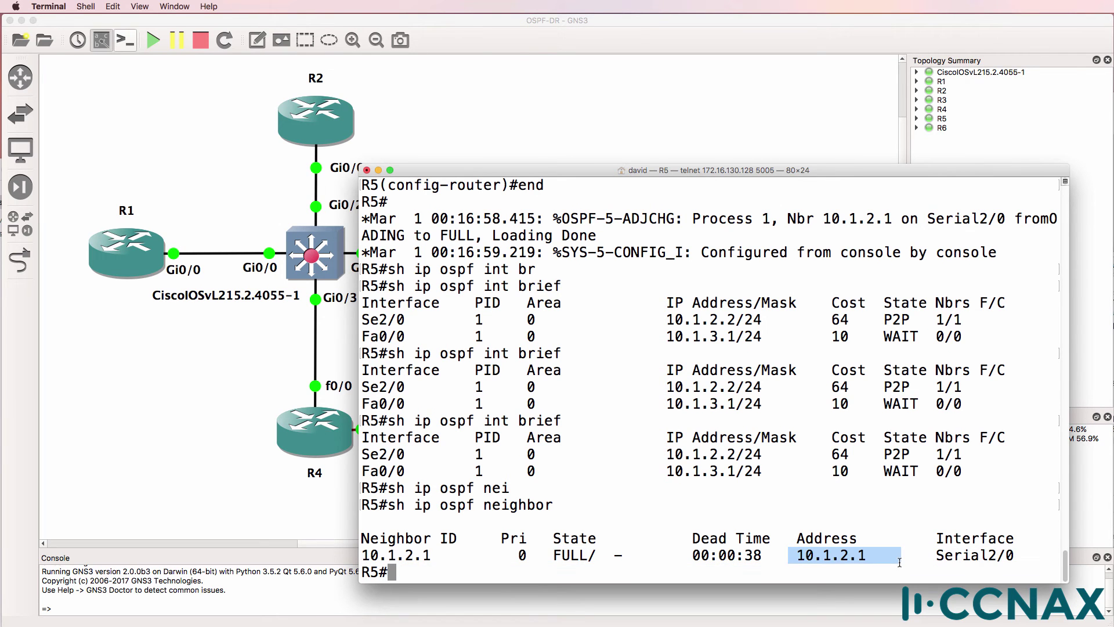
pyautogui.moveTo(600, 558); pyautogui.dragTo(627, 555)
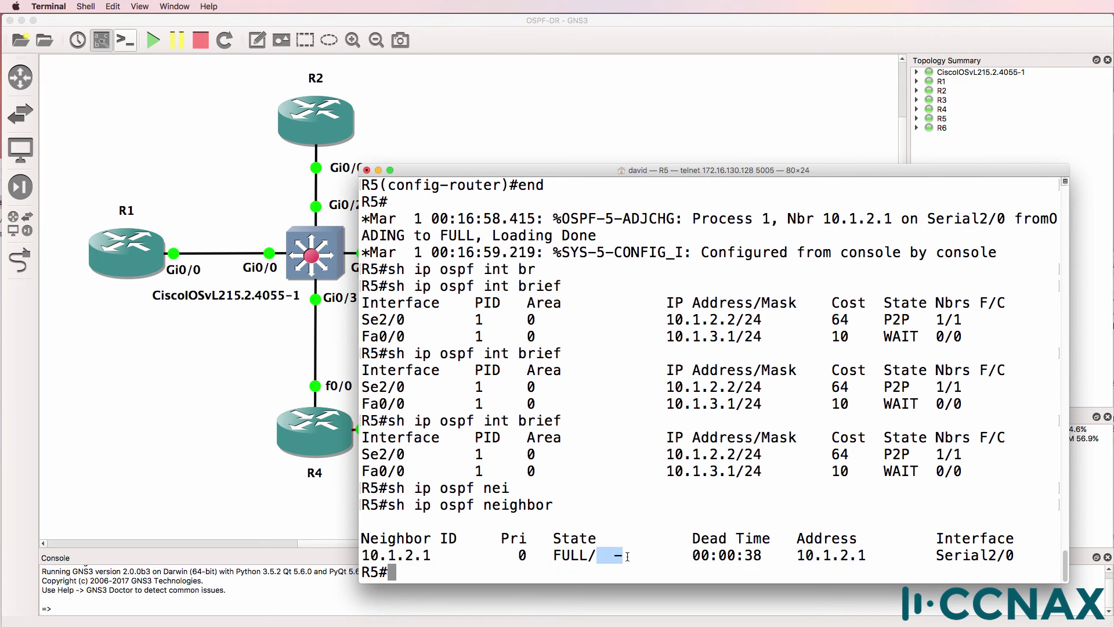
# - Note R4's new Serial2/0 adjacency message and list its OSPF neighbours, the serial one without DR
pyautogui.click(631, 36)
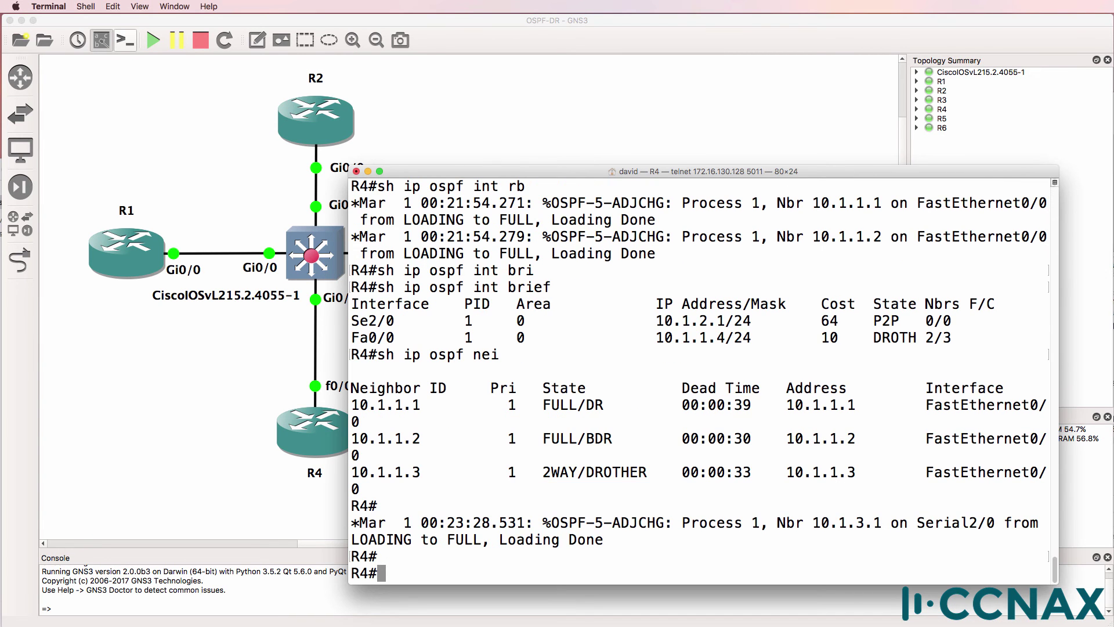
pyautogui.moveTo(605, 541); pyautogui.dragTo(304, 514)
pyautogui.click(294, 525)
pyautogui.press('Up')
pyautogui.press('Up')
pyautogui.press('Down')
pyautogui.press('Return')
pyautogui.moveTo(594, 457); pyautogui.dragTo(1006, 454)
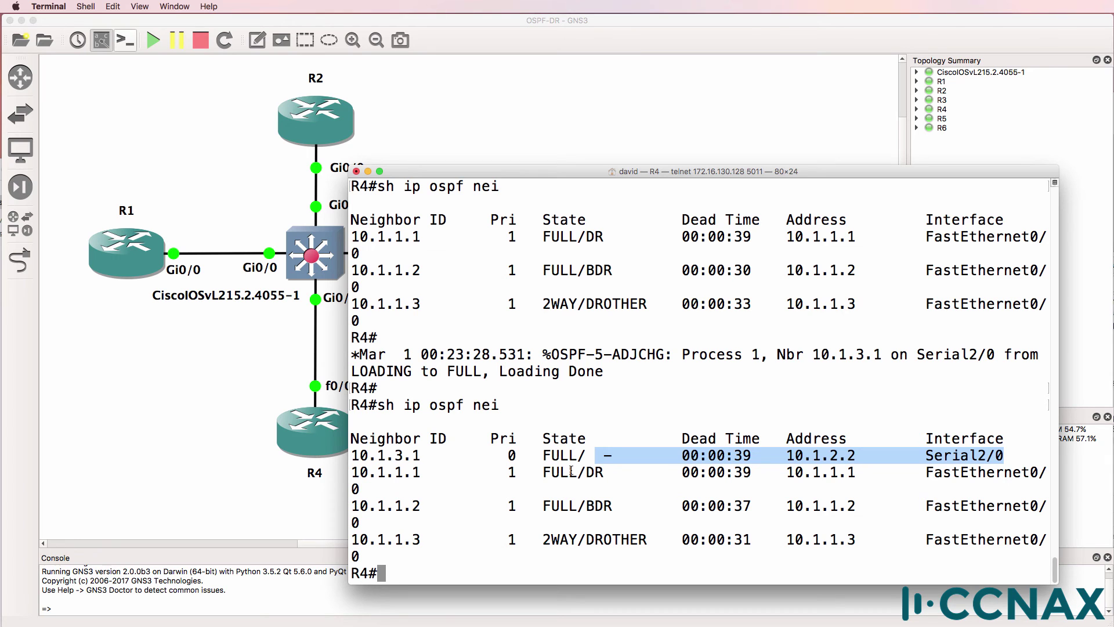
# - Highlight R4's Ethernet neighbours: 10.1.1.1 DR, 10.1.1.2 BDR, 10.1.1.3 DROTHER
pyautogui.moveTo(359, 472); pyautogui.dragTo(1023, 551)
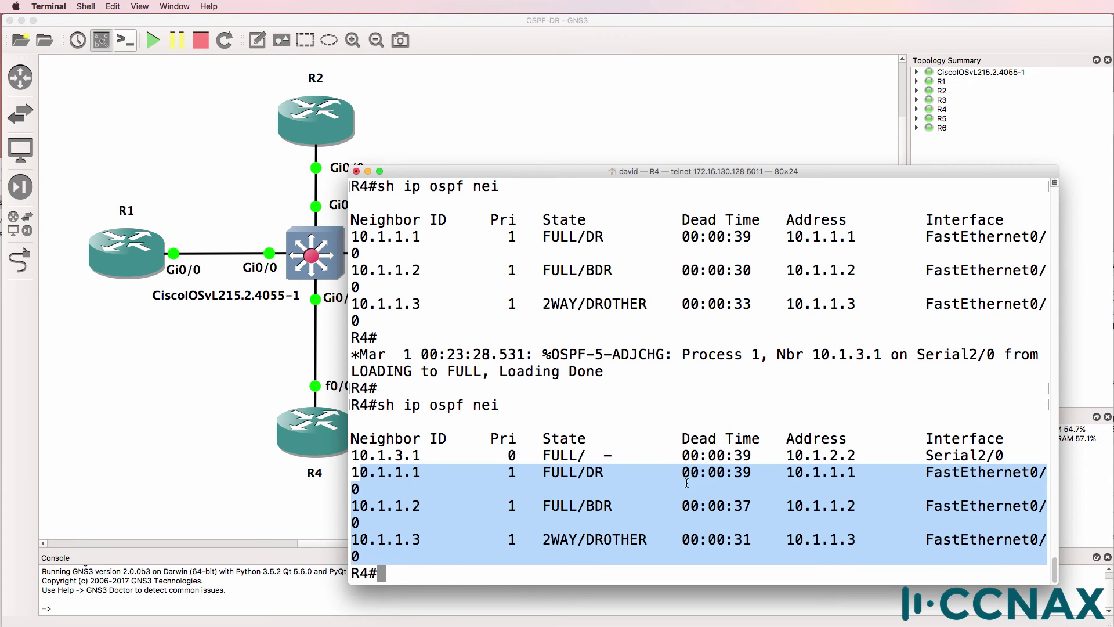
pyautogui.click(592, 473)
pyautogui.doubleClick(591, 473)
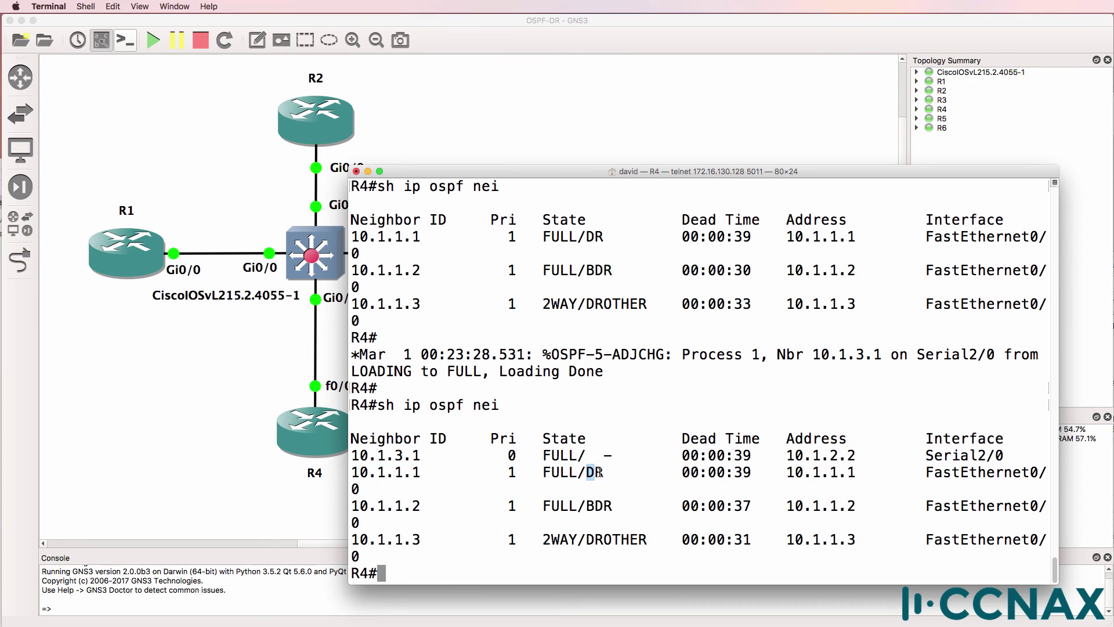
pyautogui.doubleClick(594, 505)
pyautogui.moveTo(586, 539); pyautogui.dragTo(603, 549)
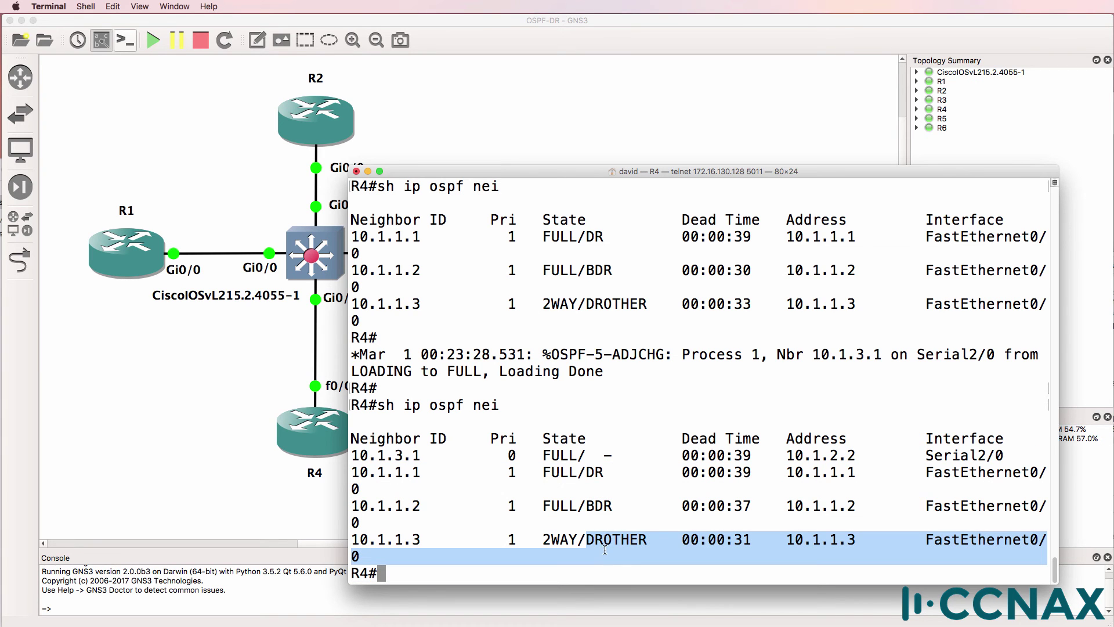
pyautogui.click(573, 37)
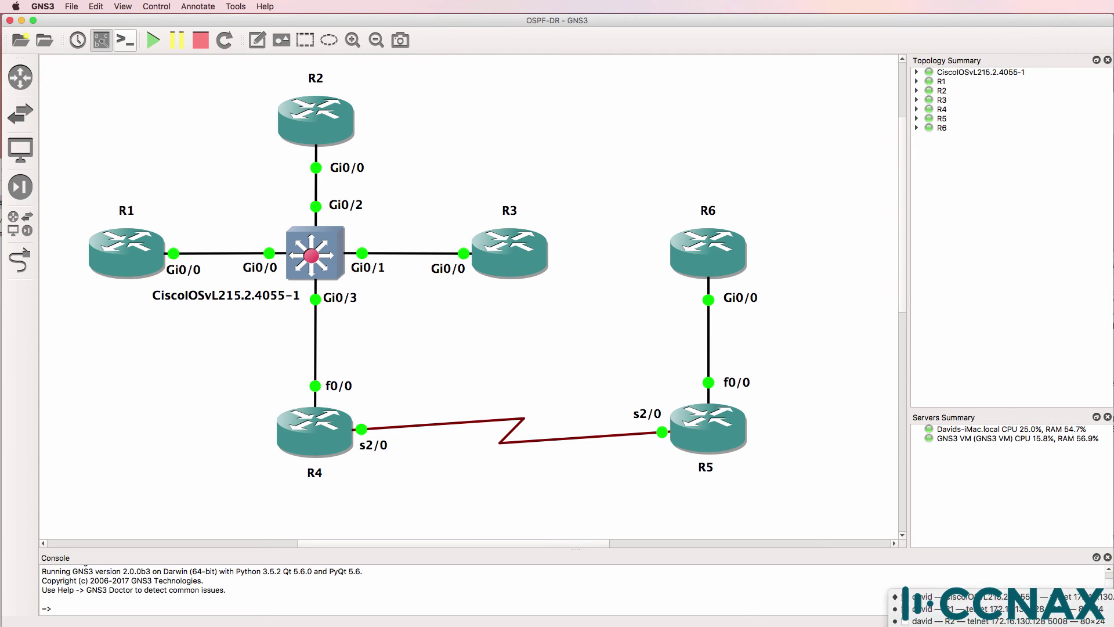
# - Rerun R5's OSPF interface summary to see Fa0/0 now listed as DR
pyautogui.press('super+Tab')
pyautogui.press('Up')
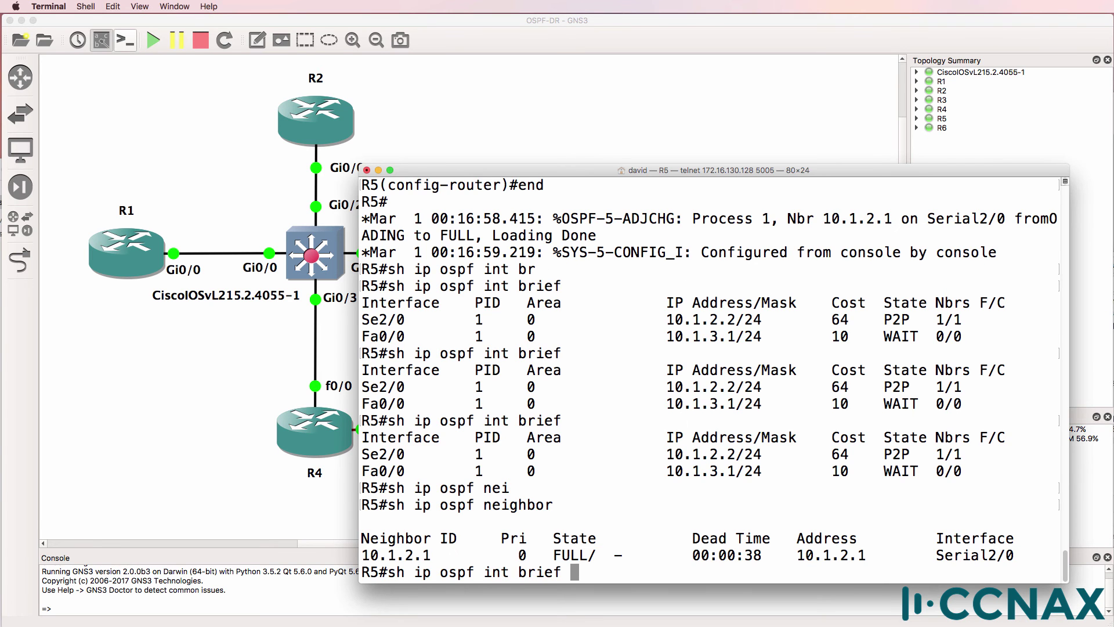
pyautogui.press('Return')
pyautogui.moveTo(900, 557); pyautogui.dragTo(867, 552)
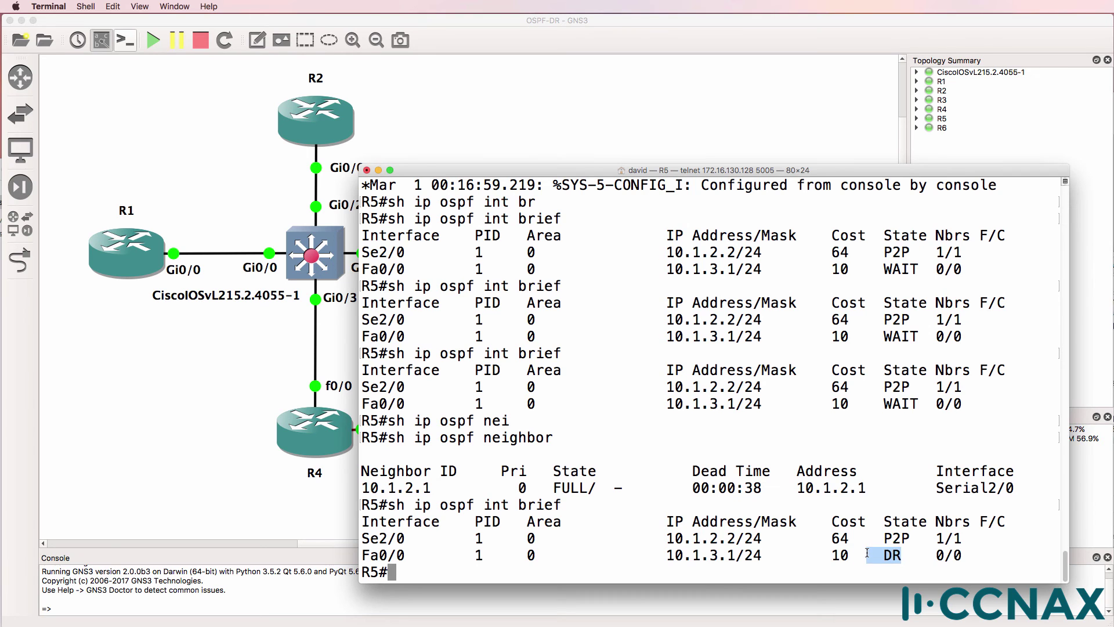
pyautogui.click(794, 17)
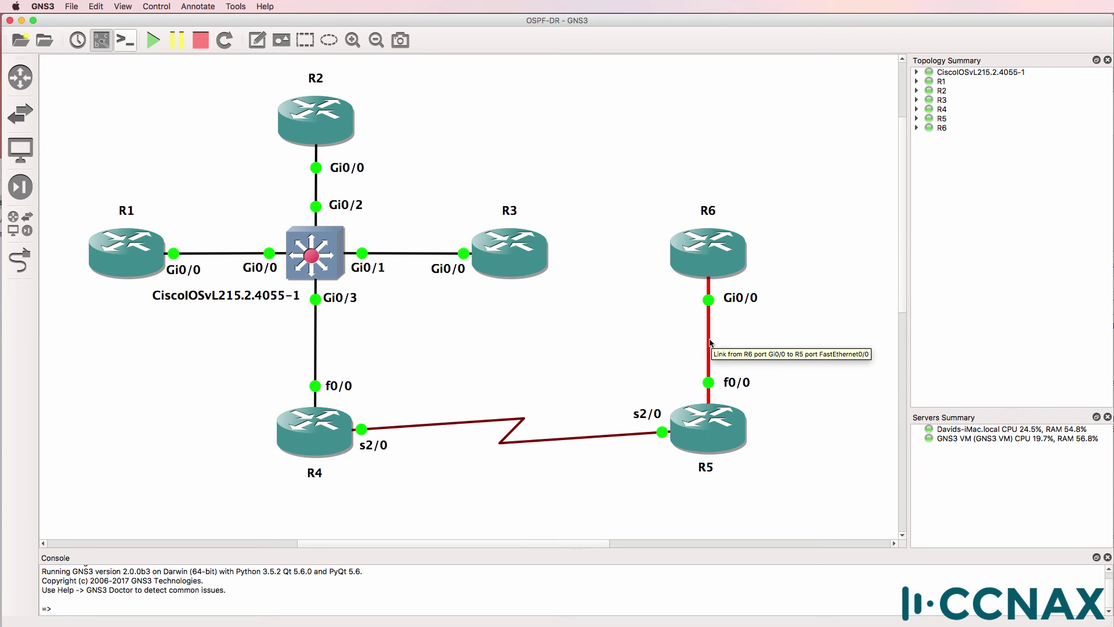
# - Enable OSPF process 1 on R6 with the all-interfaces network statement in area 0
pyautogui.doubleClick(708, 252)
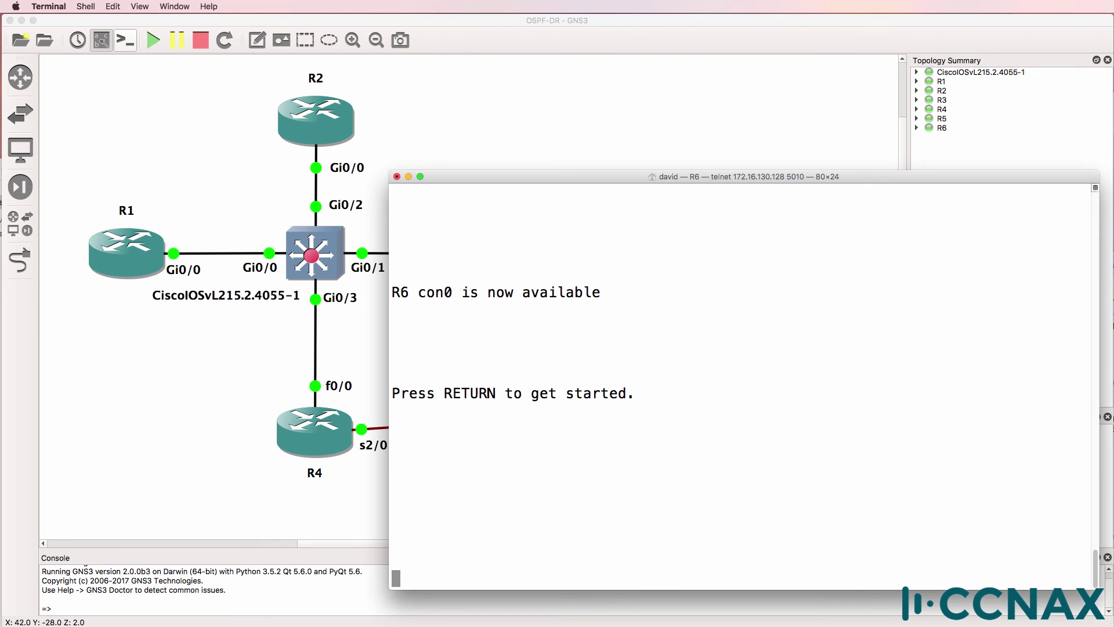
pyautogui.press('Return')
pyautogui.press('Return')
pyautogui.write('en')
pyautogui.press('Return')
pyautogui.write('conf t')
pyautogui.press('Return')
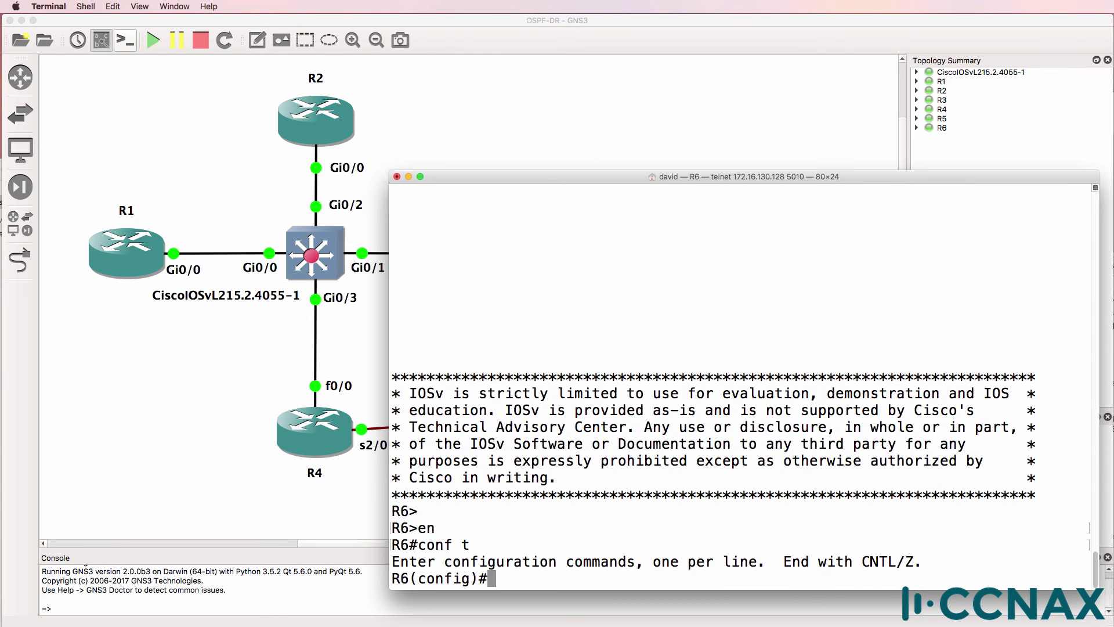
pyautogui.rightClick(814, 271)
pyautogui.click(845, 287)
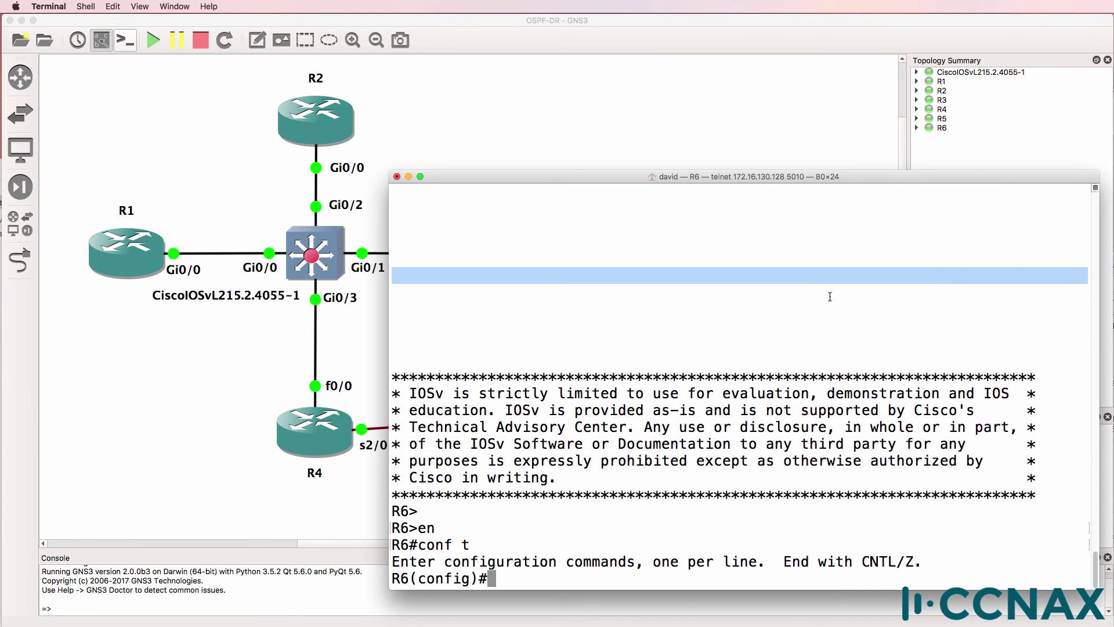
pyautogui.press('Return')
pyautogui.write('end')
pyautogui.press('Return')
# - Check R6's OSPF interface summary, showing Gi0/0 as BDR, and its adjacency log for R5
pyautogui.write('sh ip')
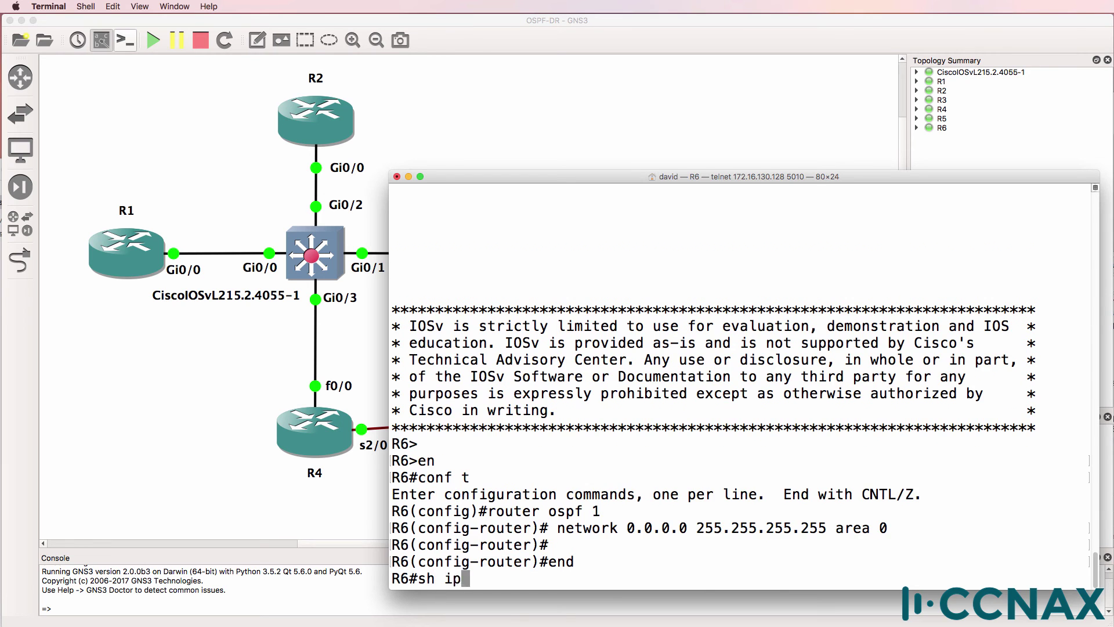
pyautogui.write(' ospf int br')
pyautogui.press('Tab')
pyautogui.press('Return')
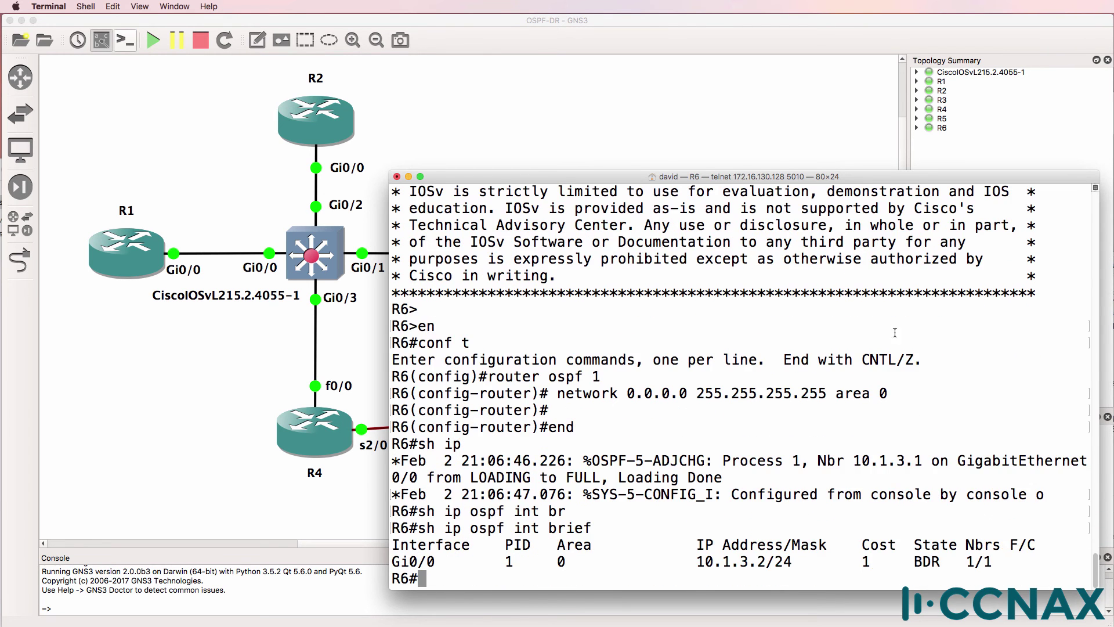
pyautogui.moveTo(939, 561); pyautogui.dragTo(895, 554)
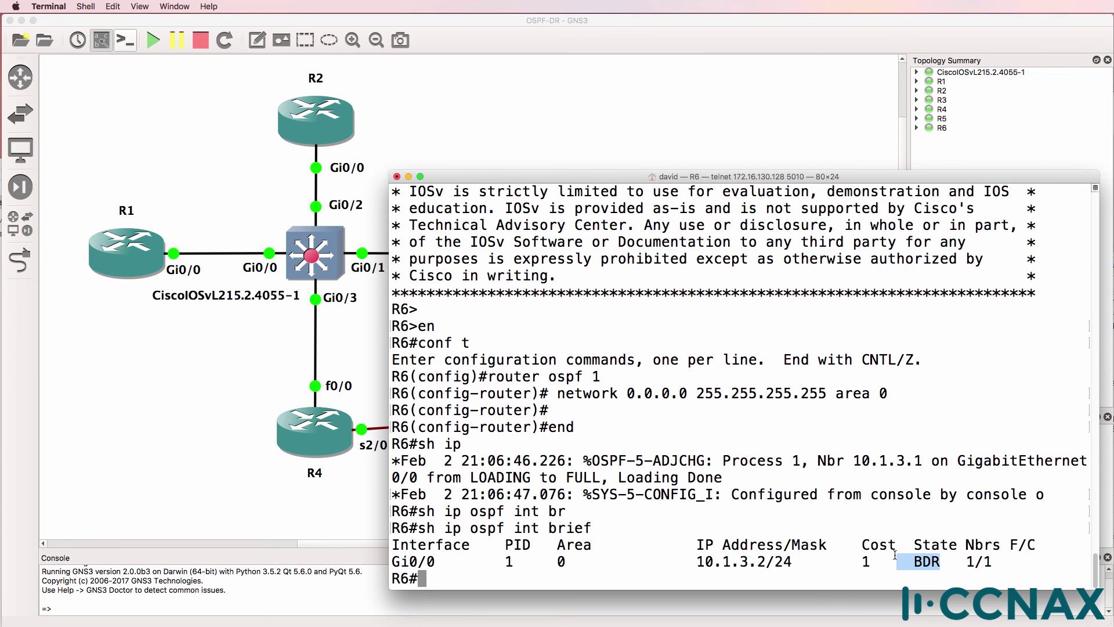
pyautogui.tripleClick(394, 460)
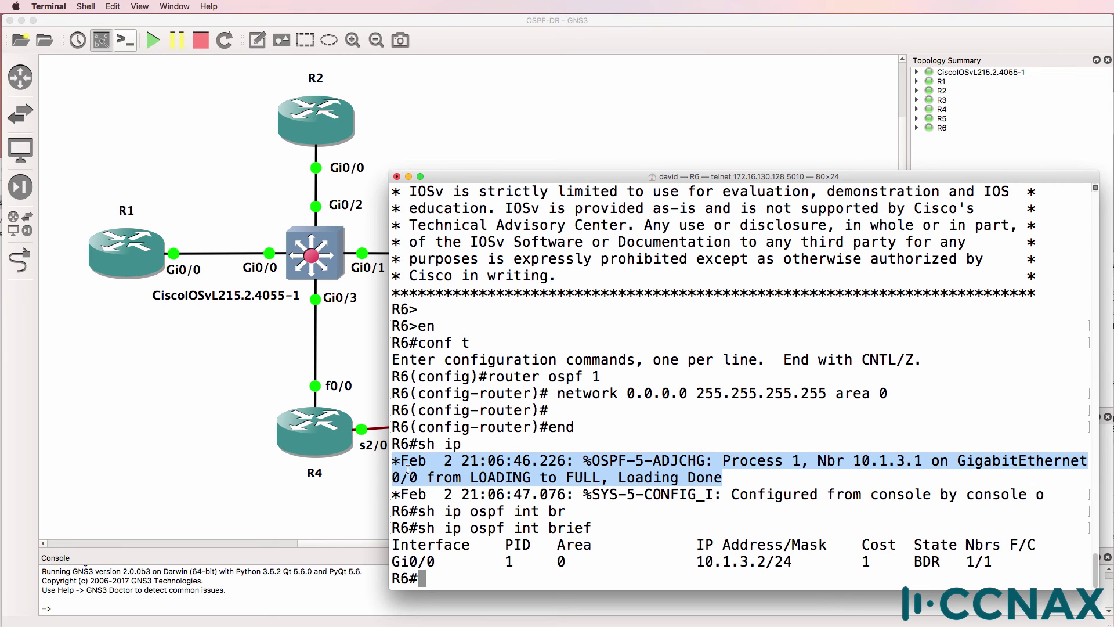
# - List R6's OSPF neighbours, confirming R5 as FULL/DR with R6 as BDR
pyautogui.write('sh ip ospfn')
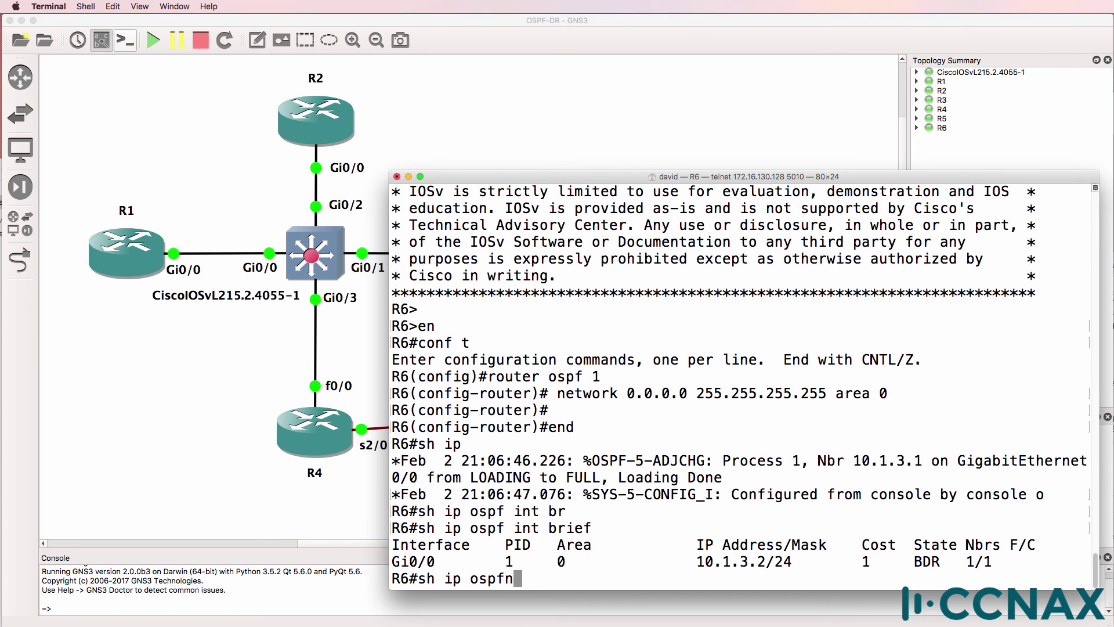
pyautogui.press('BackSpace')
pyautogui.write('nei')
pyautogui.press('Return')
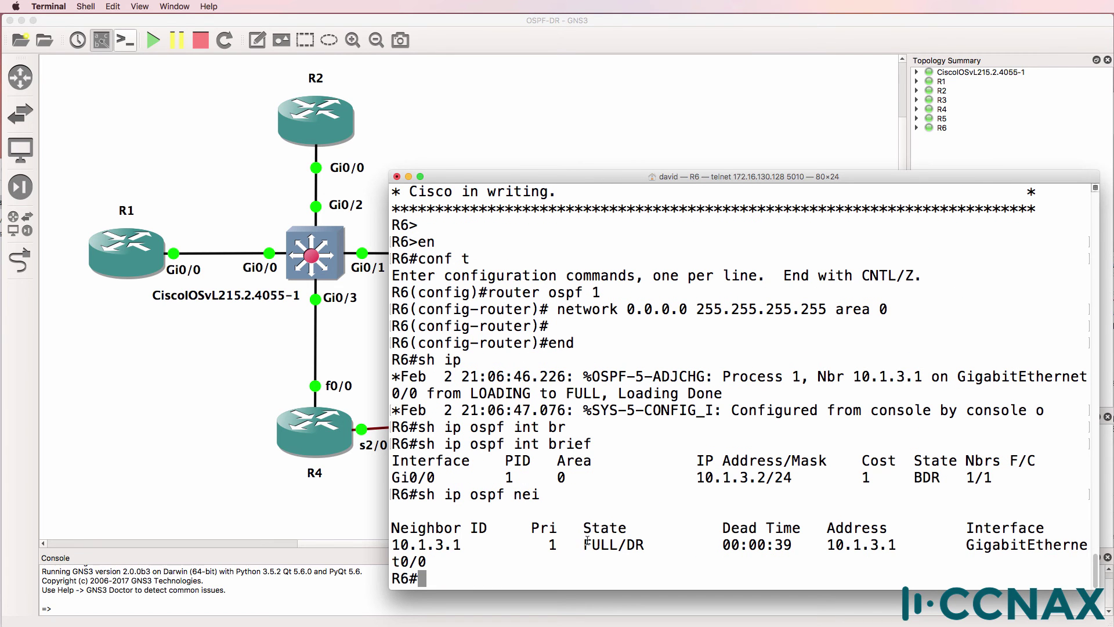
pyautogui.moveTo(583, 544); pyautogui.dragTo(670, 545)
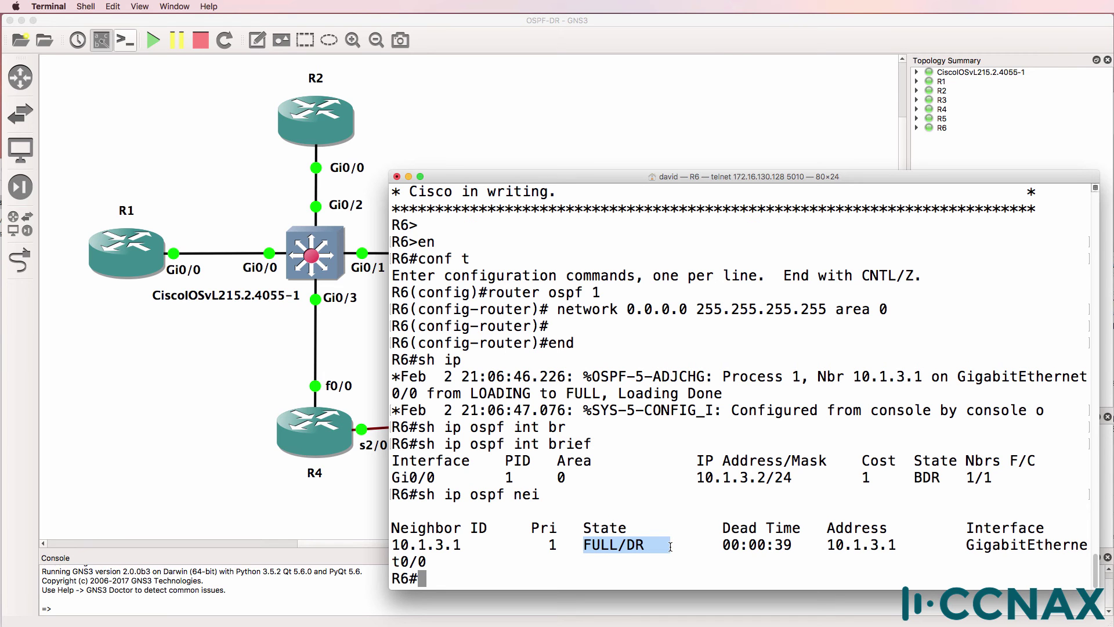
pyautogui.moveTo(949, 477); pyautogui.dragTo(916, 475)
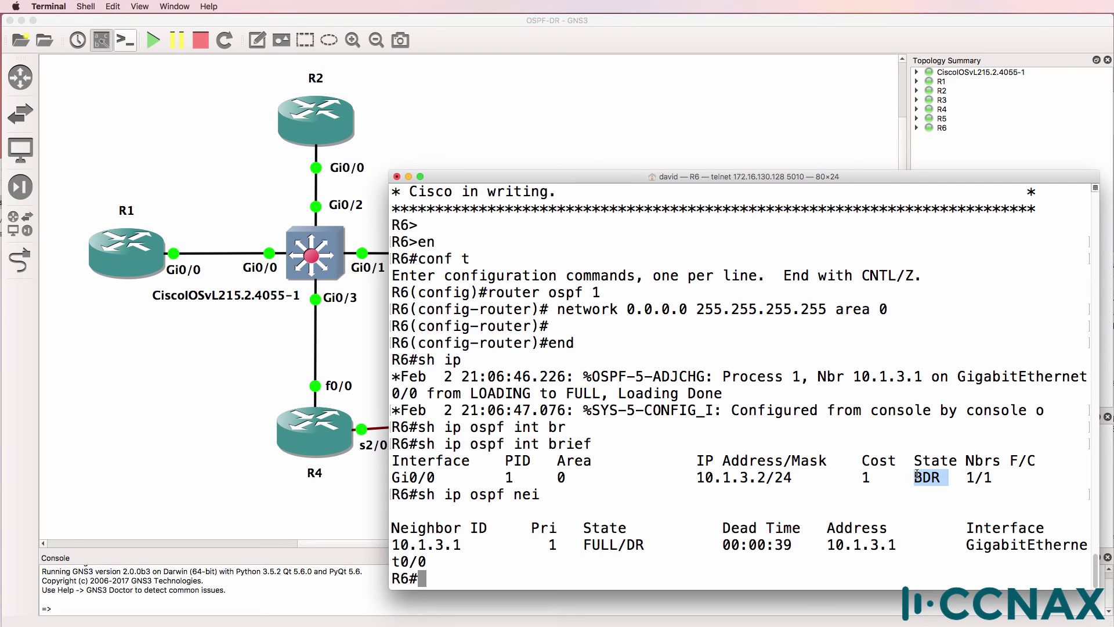
pyautogui.click(771, 22)
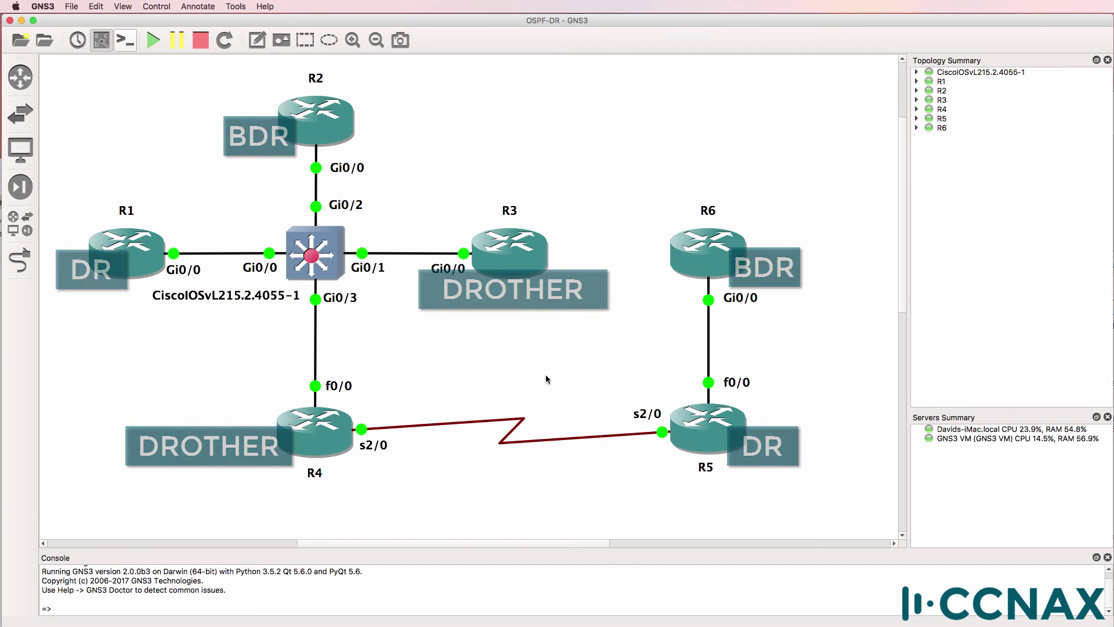
# - Choose the Add a link tool from the left toolbar
pyautogui.click(17, 261)
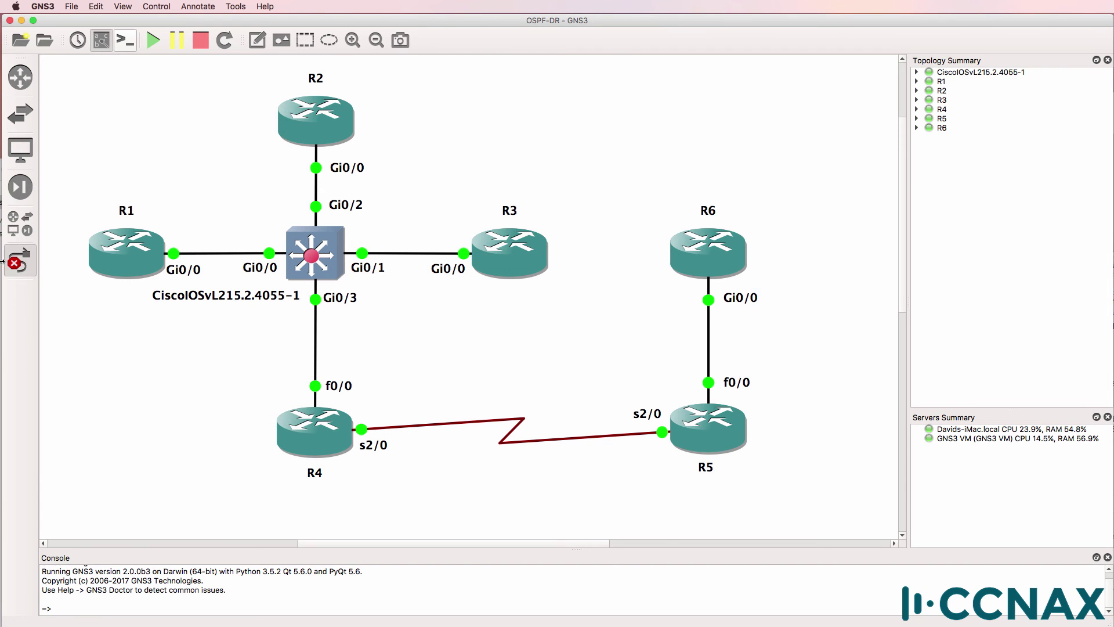
# - Link R1 Gi0/1 to R4 FastEthernet0/1 and reposition the Gi0/1 and f0/1 labels
pyautogui.click(126, 269)
pyautogui.click(141, 291)
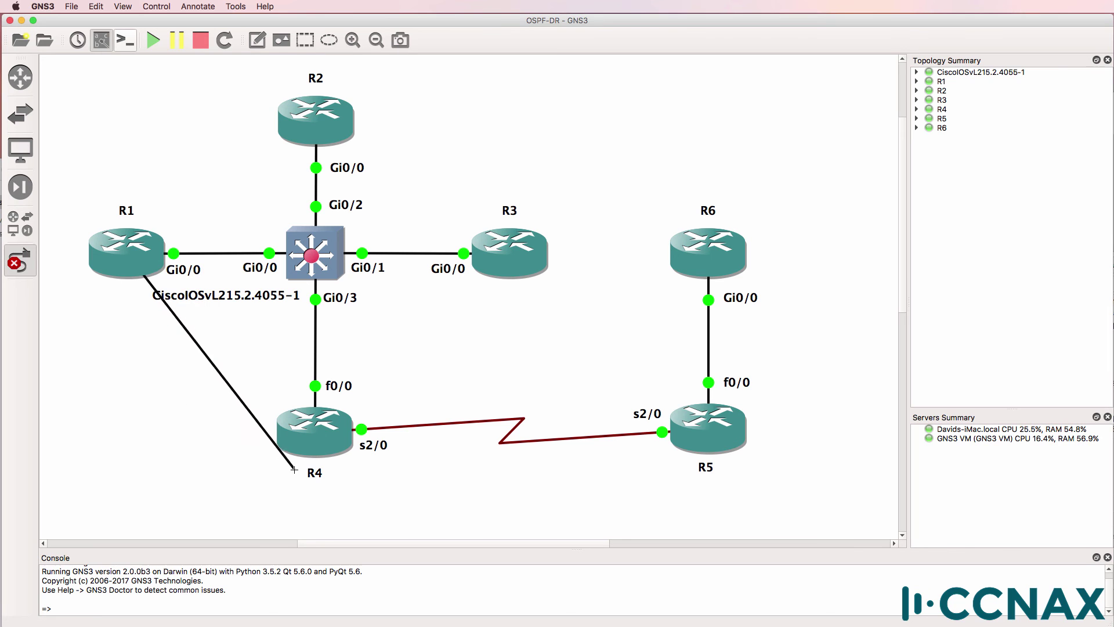
pyautogui.click(305, 443)
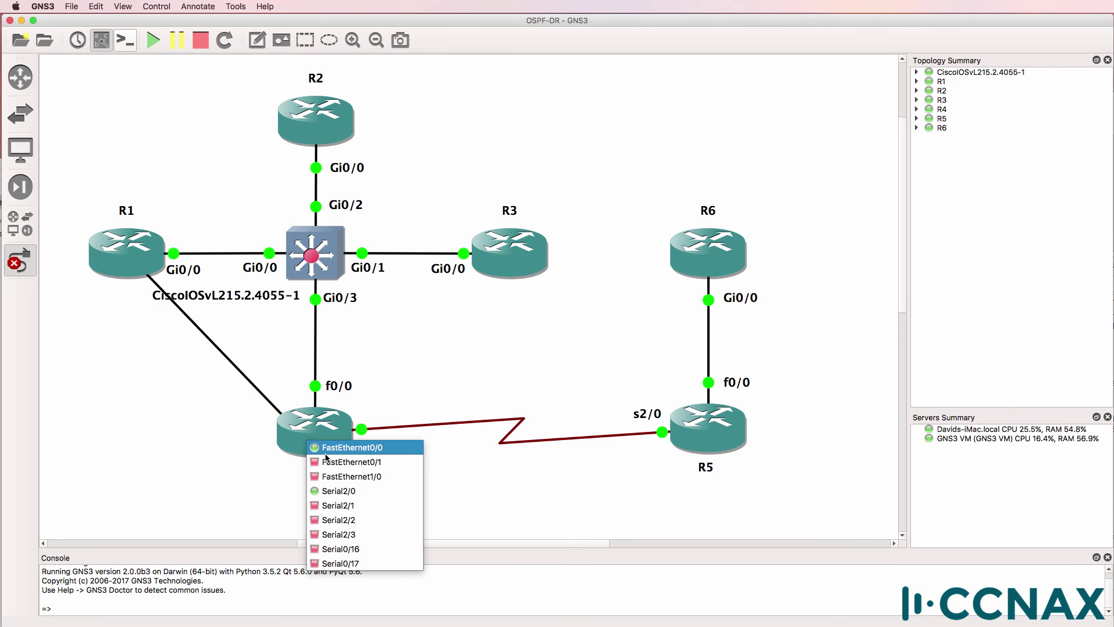
pyautogui.click(316, 463)
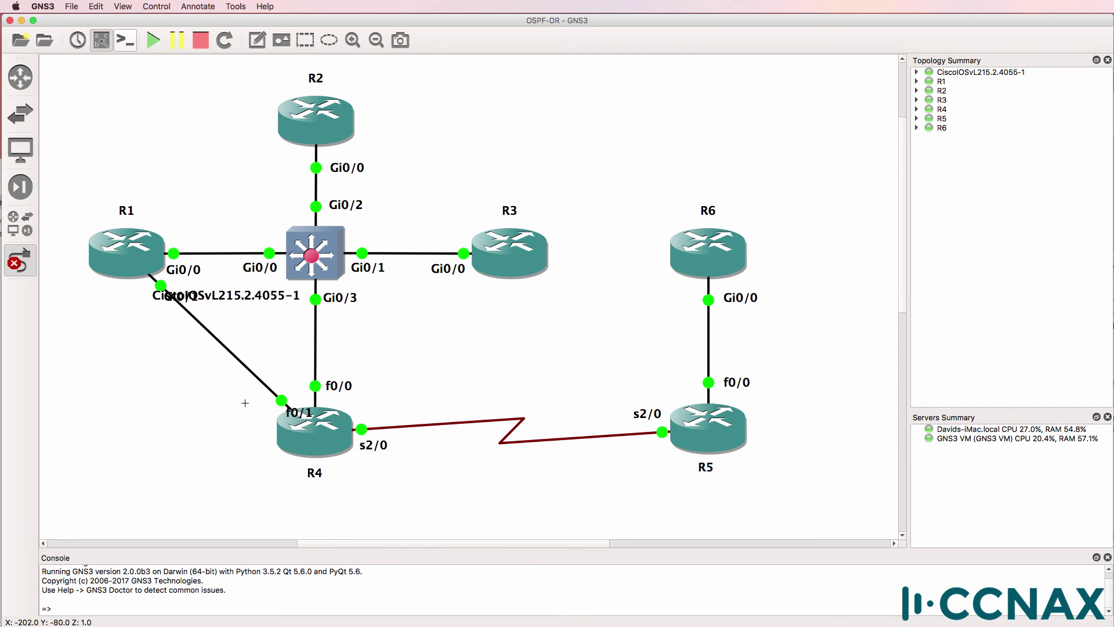
pyautogui.press('Escape')
pyautogui.moveTo(182, 297); pyautogui.dragTo(118, 290)
pyautogui.moveTo(294, 413); pyautogui.dragTo(244, 413)
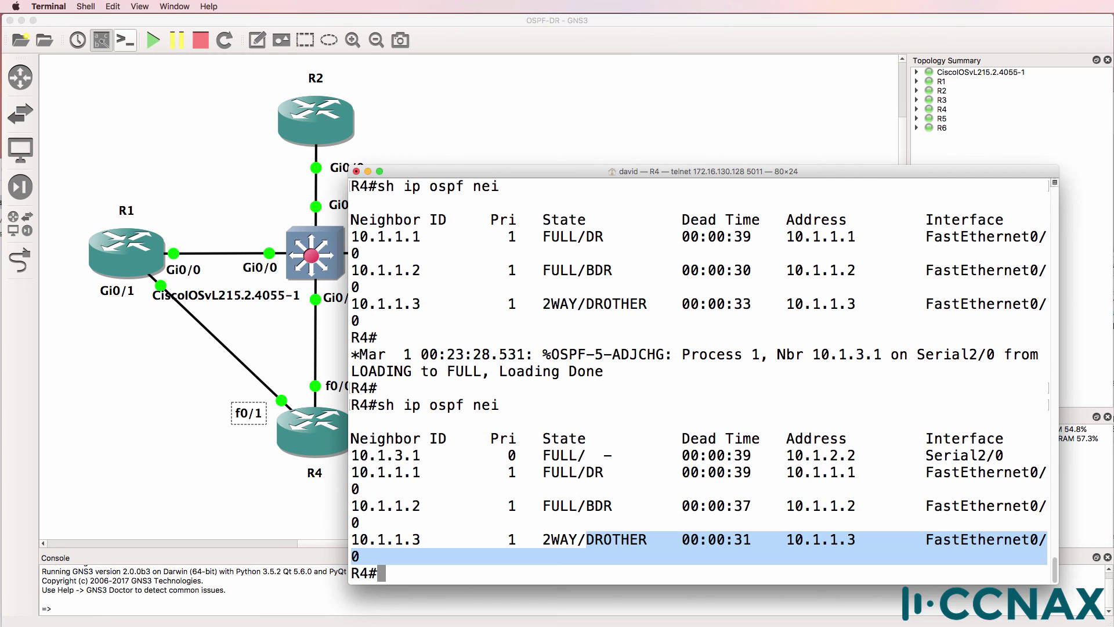
# - Bring up R4's f0/1 with address 10.1.4.2 255.255.255.0
pyautogui.write('conf t')
pyautogui.press('Return')
pyautogui.write('int ')
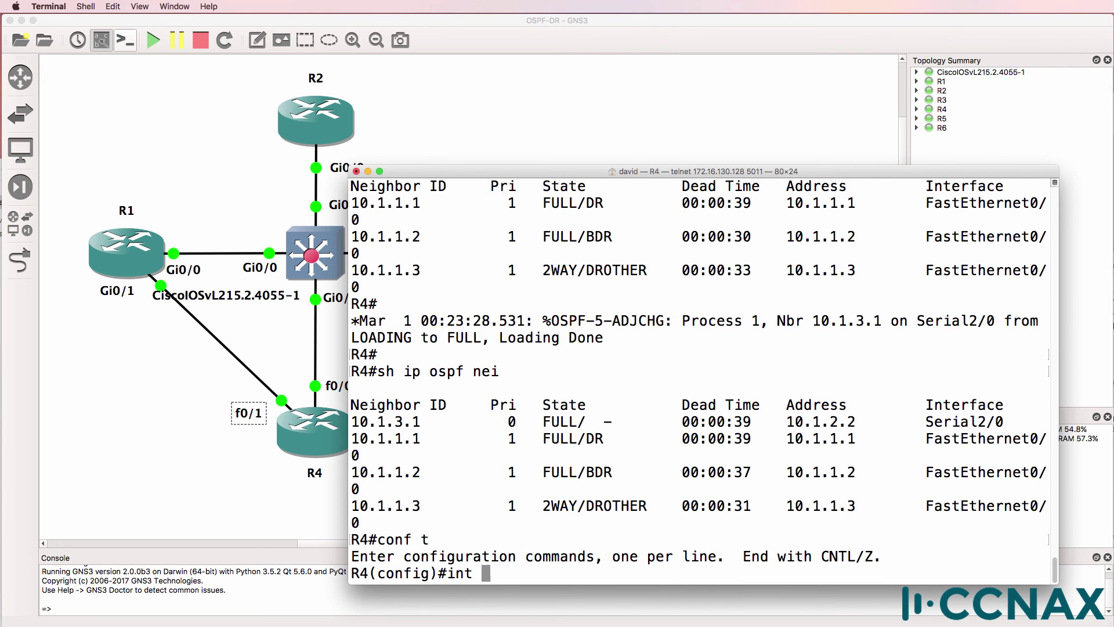
pyautogui.write('f0/0')
pyautogui.press('Return')
pyautogui.write('int f0/1')
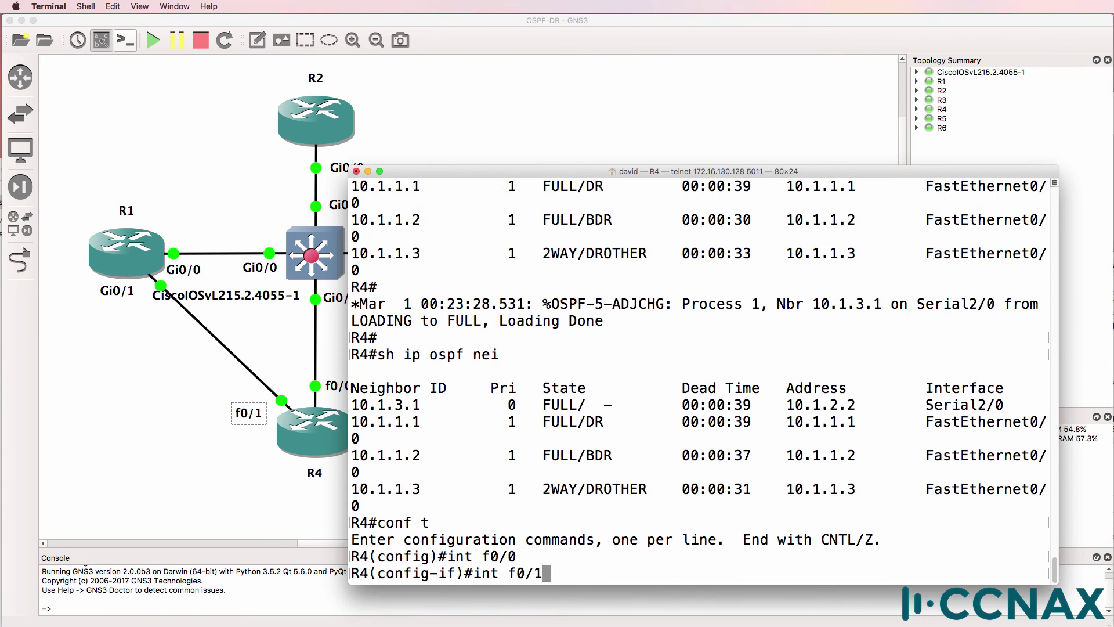
pyautogui.press('Return')
pyautogui.write('no shut')
pyautogui.press('Return')
pyautogui.write('ip add')
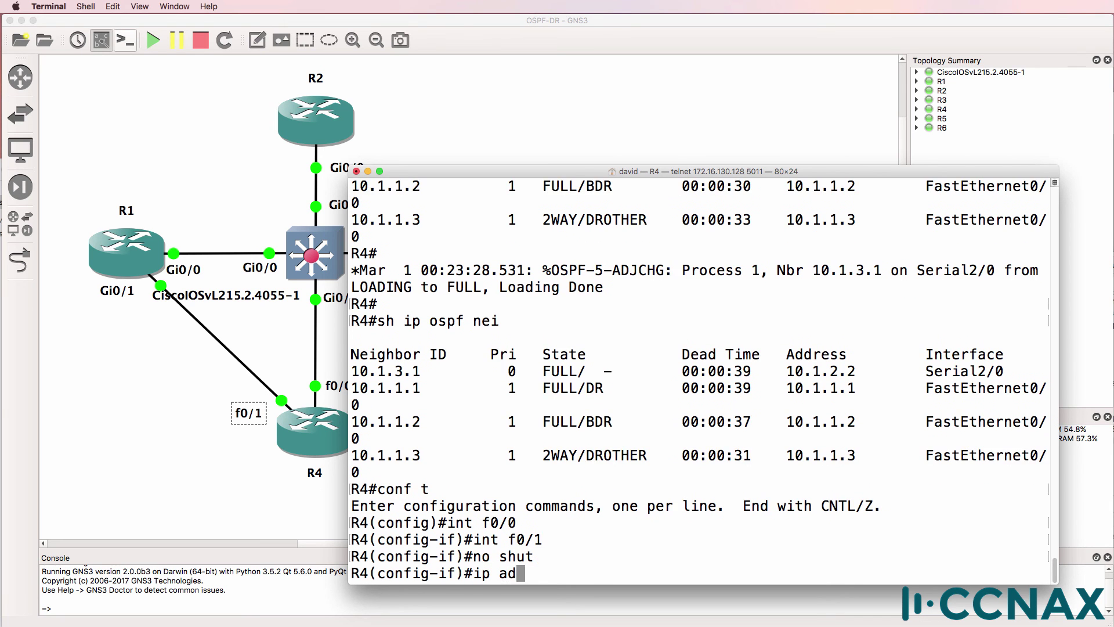
pyautogui.press('Tab')
pyautogui.write('10.1.')
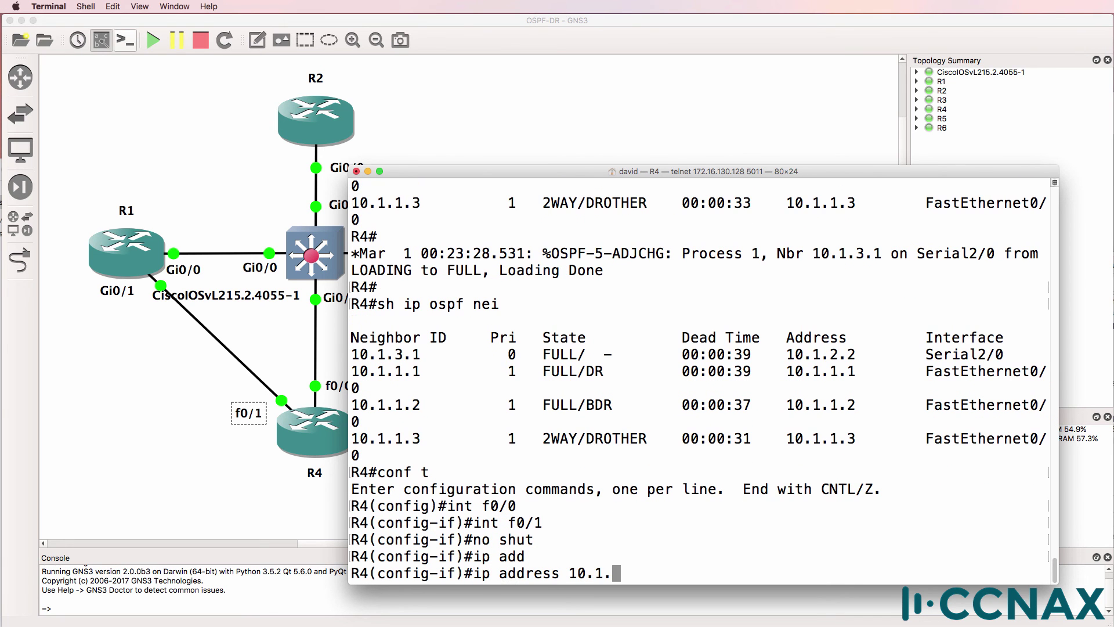
pyautogui.write('4.2 25')
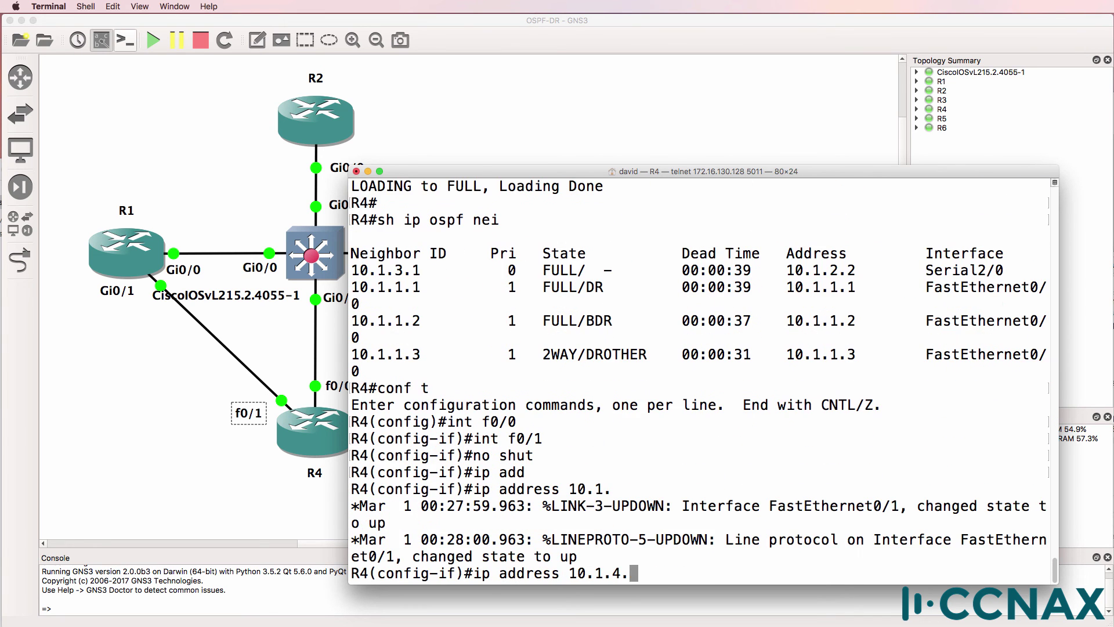
pyautogui.write('5.255.255.0')
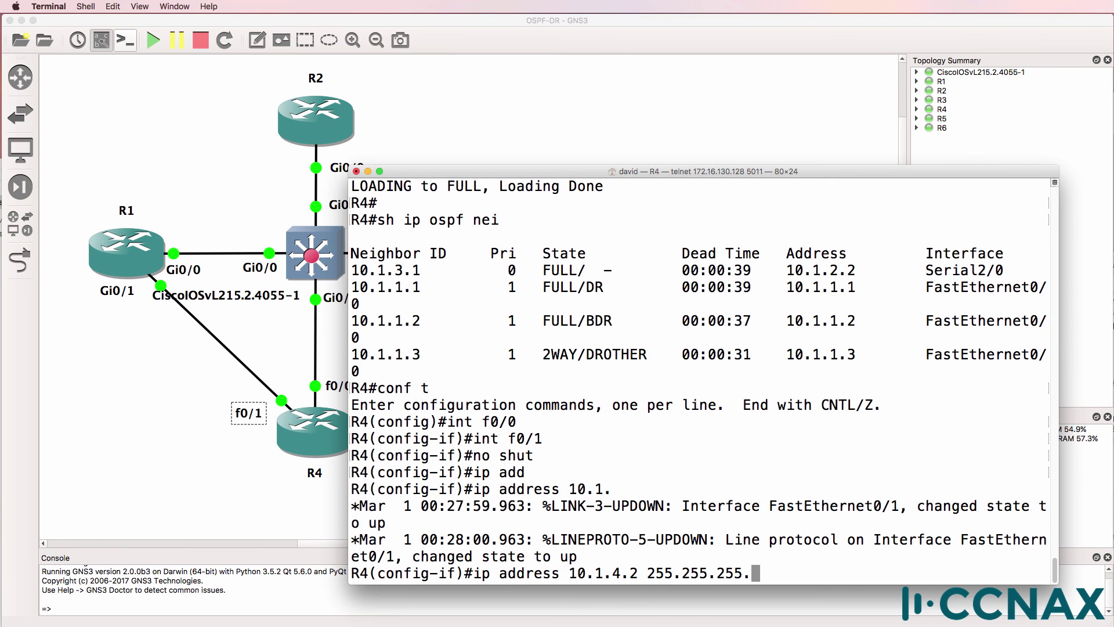
pyautogui.press('Return')
pyautogui.write('end')
pyautogui.press('Return')
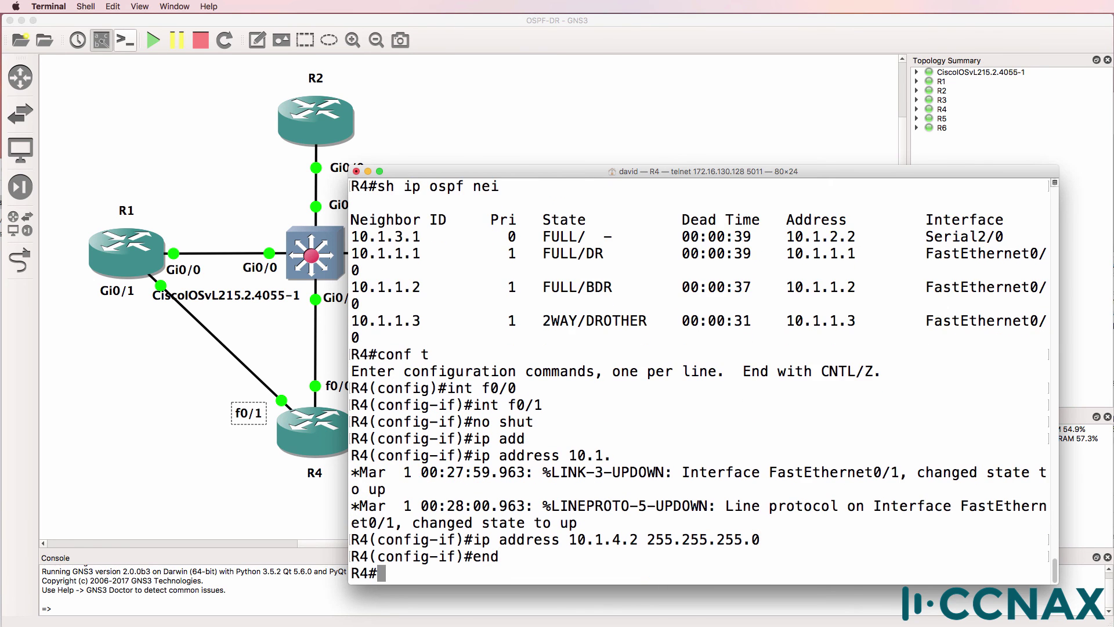
# - Check R4's OSPF interface summary, showing Fa0/1 in WAIT with no neighbours
pyautogui.write('sh ip ospf int br')
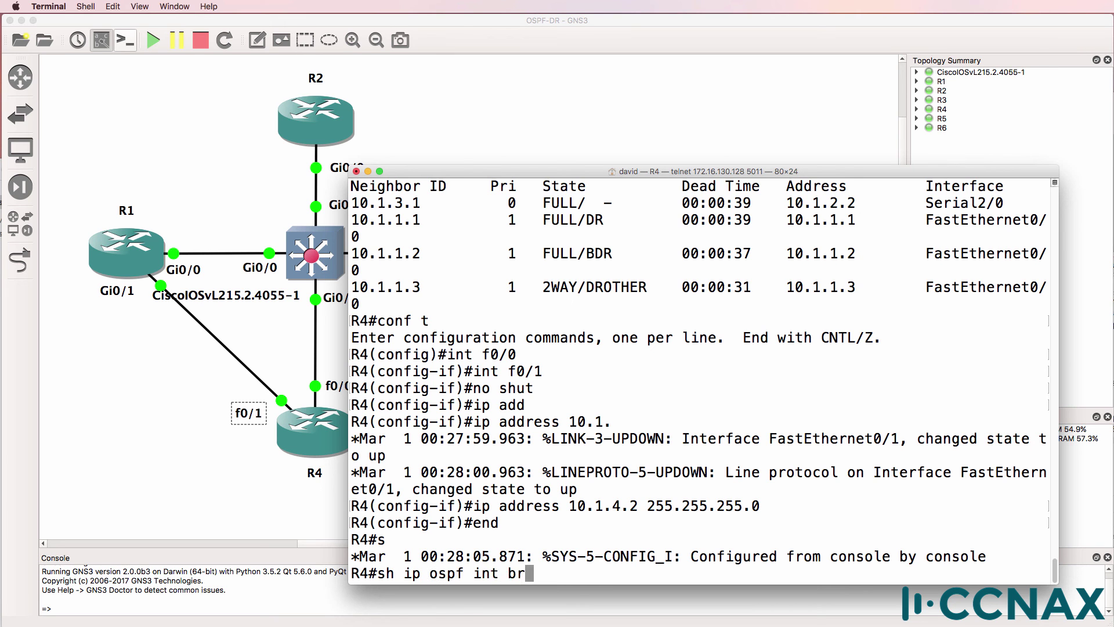
pyautogui.press('Tab')
pyautogui.press('Return')
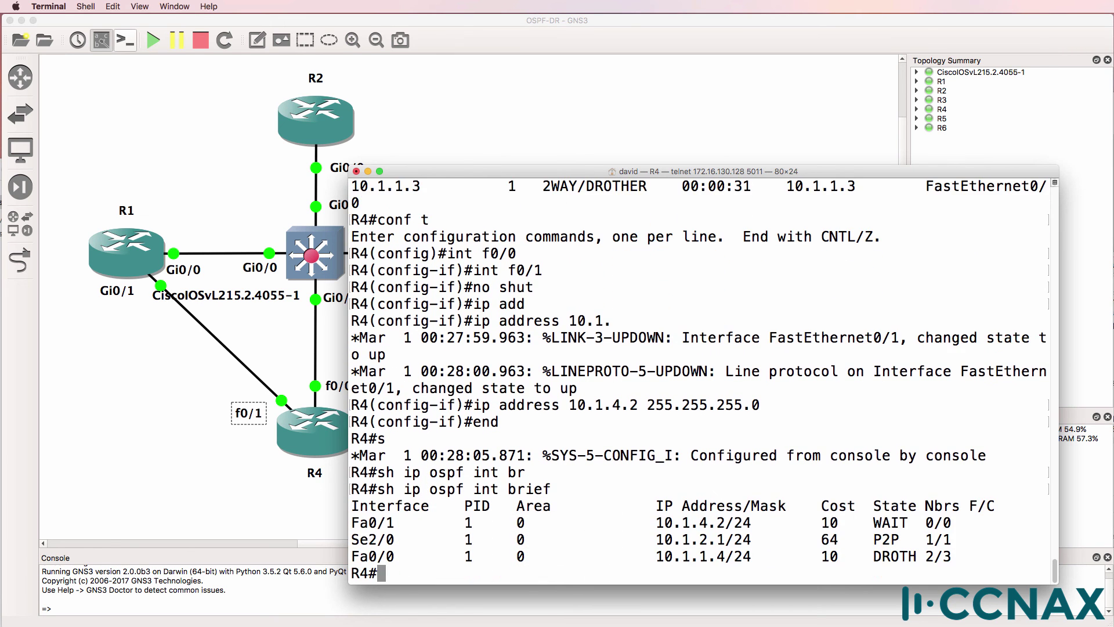
pyautogui.moveTo(352, 523); pyautogui.dragTo(962, 527)
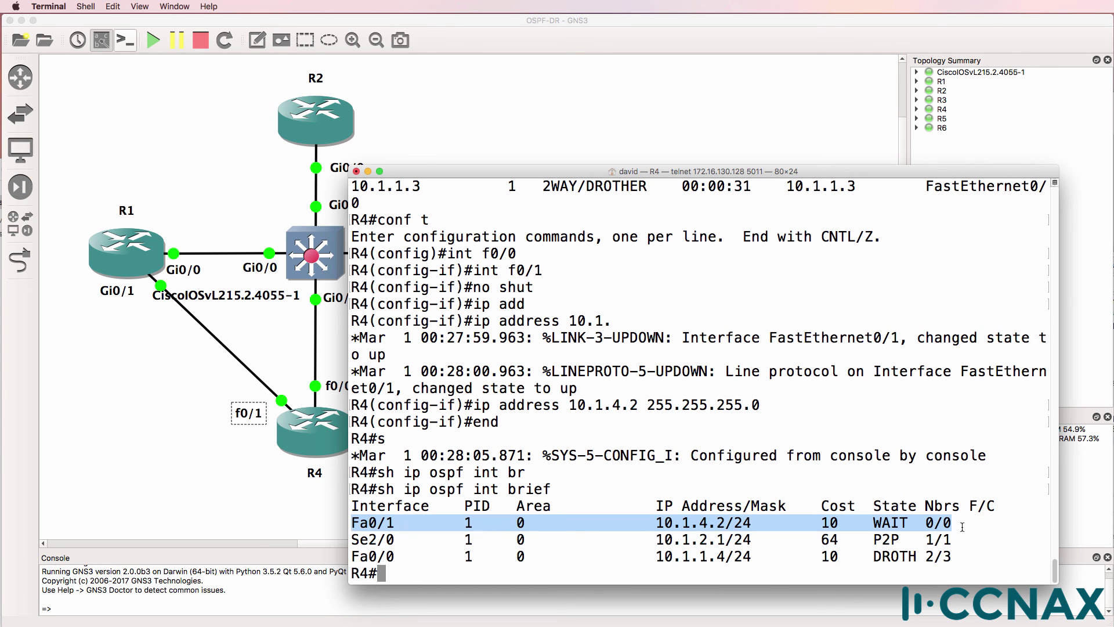
pyautogui.press('Up')
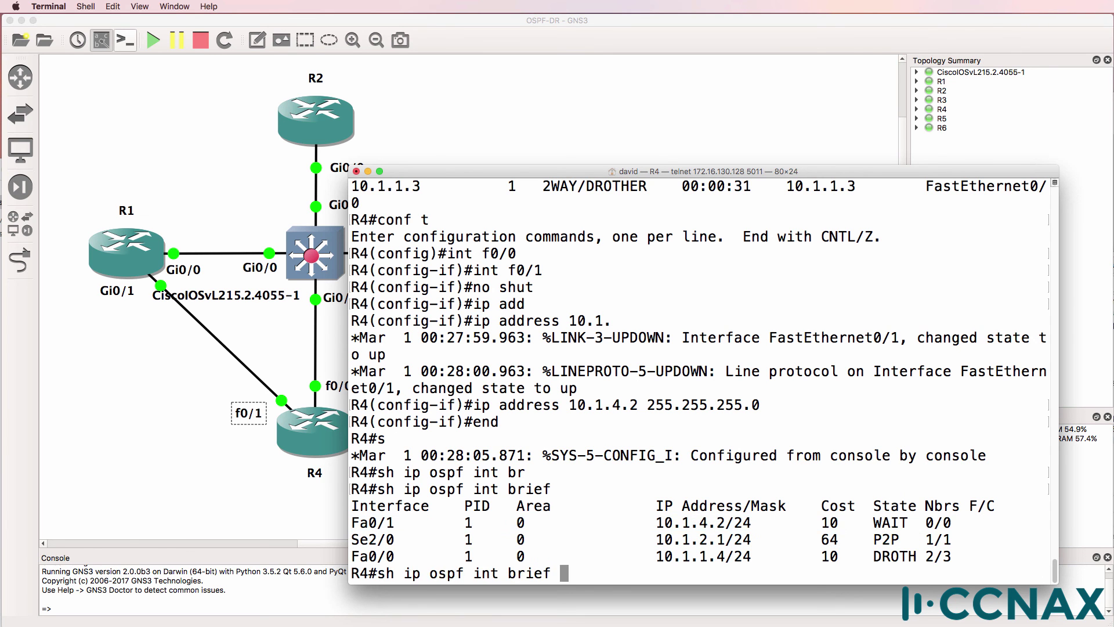
pyautogui.press('Return')
pyautogui.moveTo(874, 523); pyautogui.dragTo(911, 521)
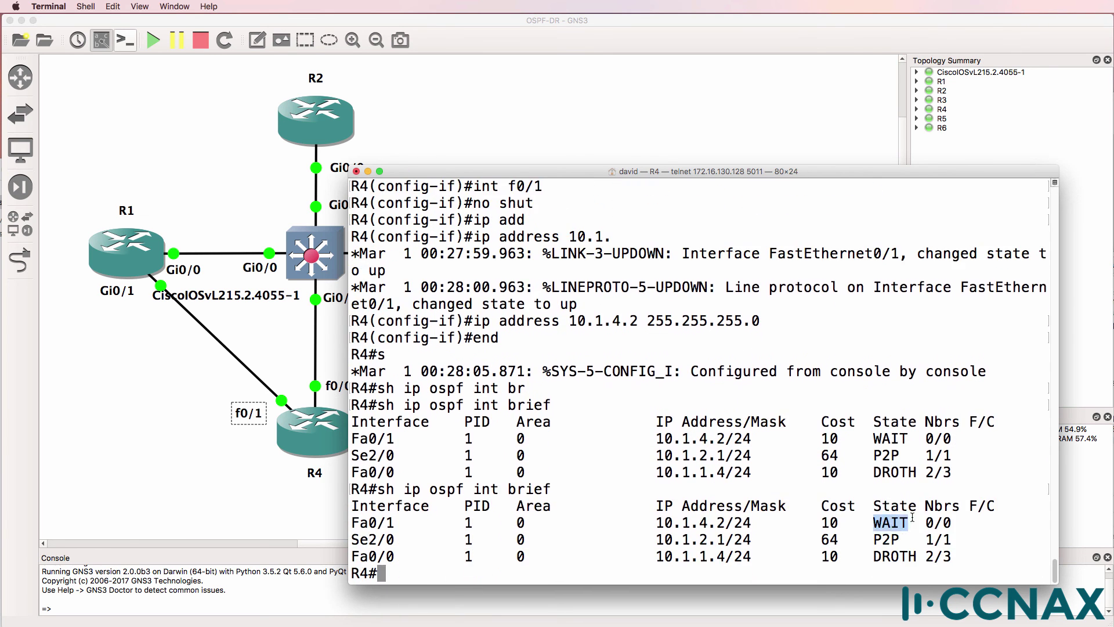
pyautogui.press('Up')
pyautogui.press('Return')
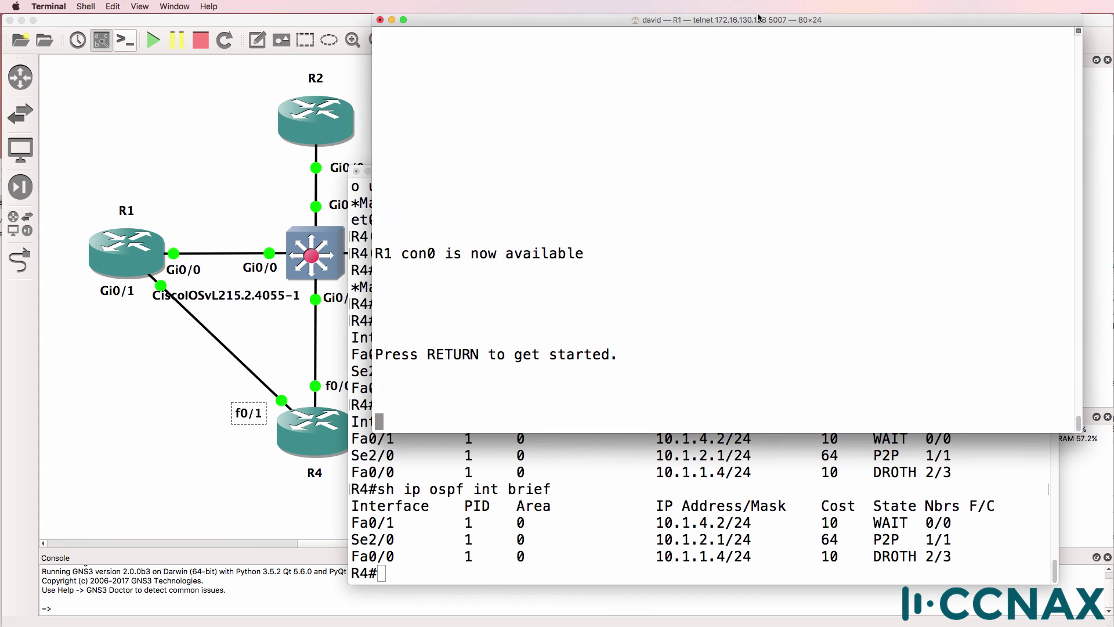
# - On R1, shut Gi0/1 and assign it 10.1.4.1 255.255.255.0
pyautogui.press('Return')
pyautogui.write('en')
pyautogui.press('Return')
pyautogui.write('conf t')
pyautogui.press('Return')
pyautogui.write('int ')
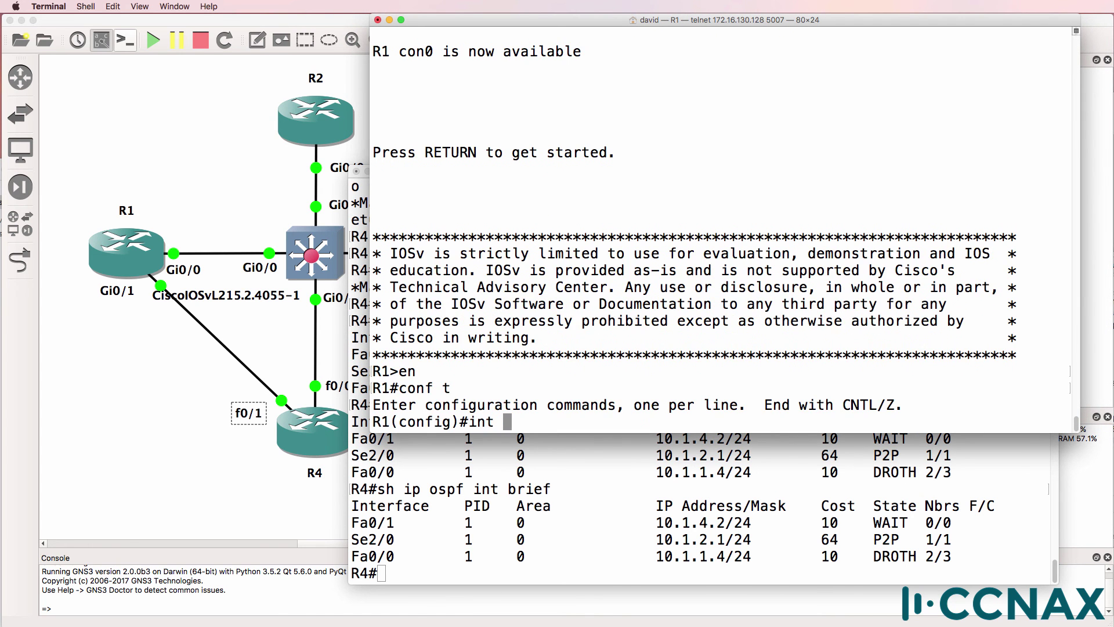
pyautogui.write('g0/1')
pyautogui.press('Return')
pyautogui.write('shut')
pyautogui.press('Return')
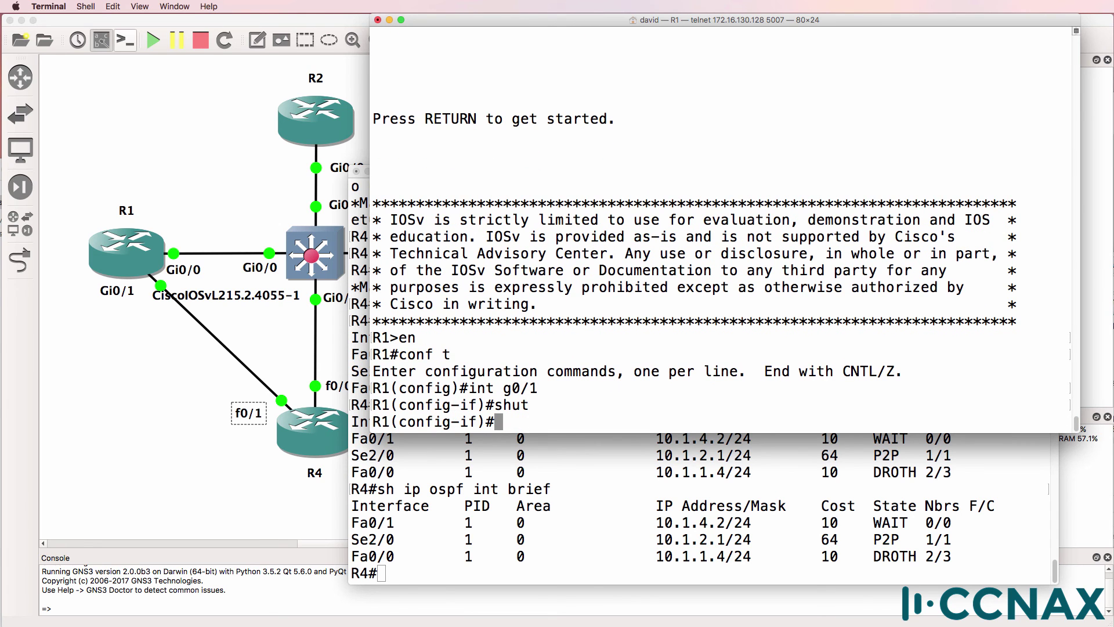
pyautogui.write('ip add')
pyautogui.press('Tab')
pyautogui.write('10.')
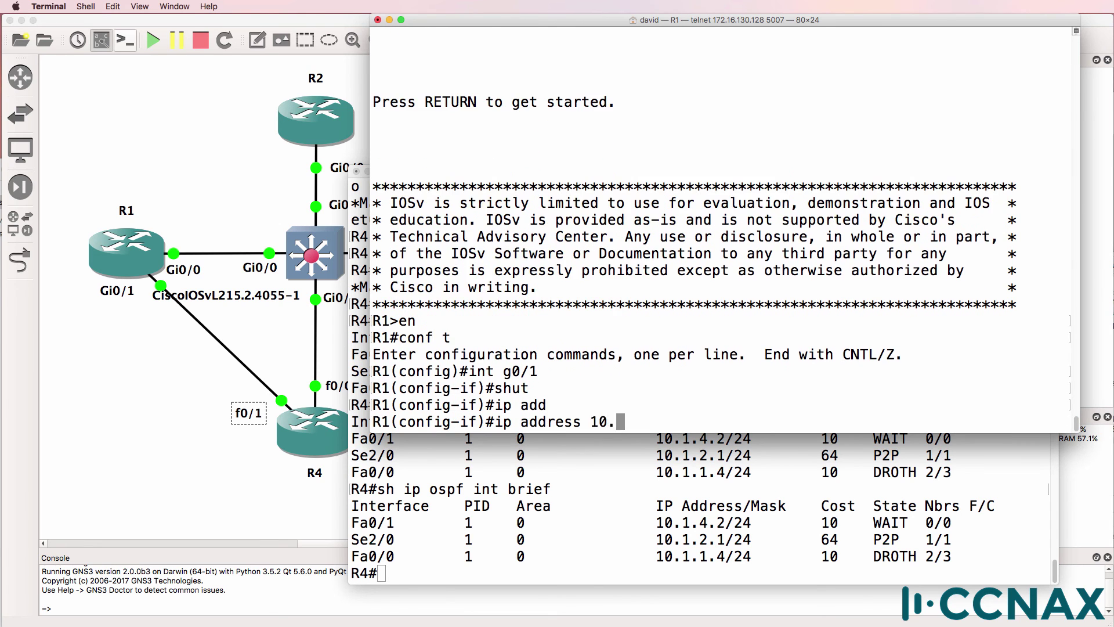
pyautogui.write('1.4.1 255.25')
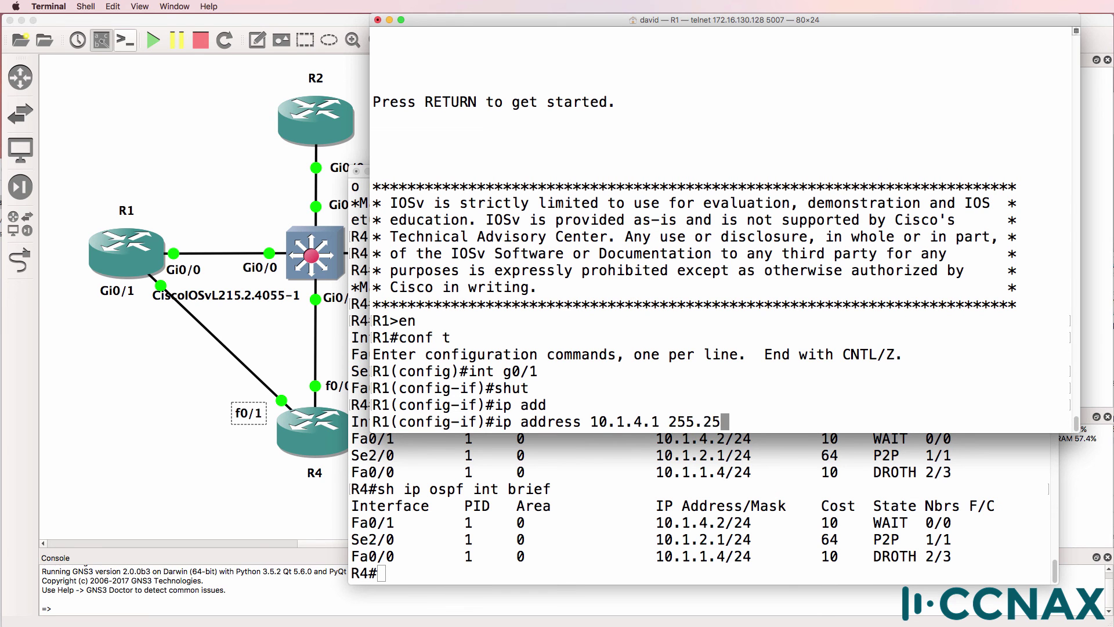
pyautogui.write('5.255.0')
pyautogui.press('Return')
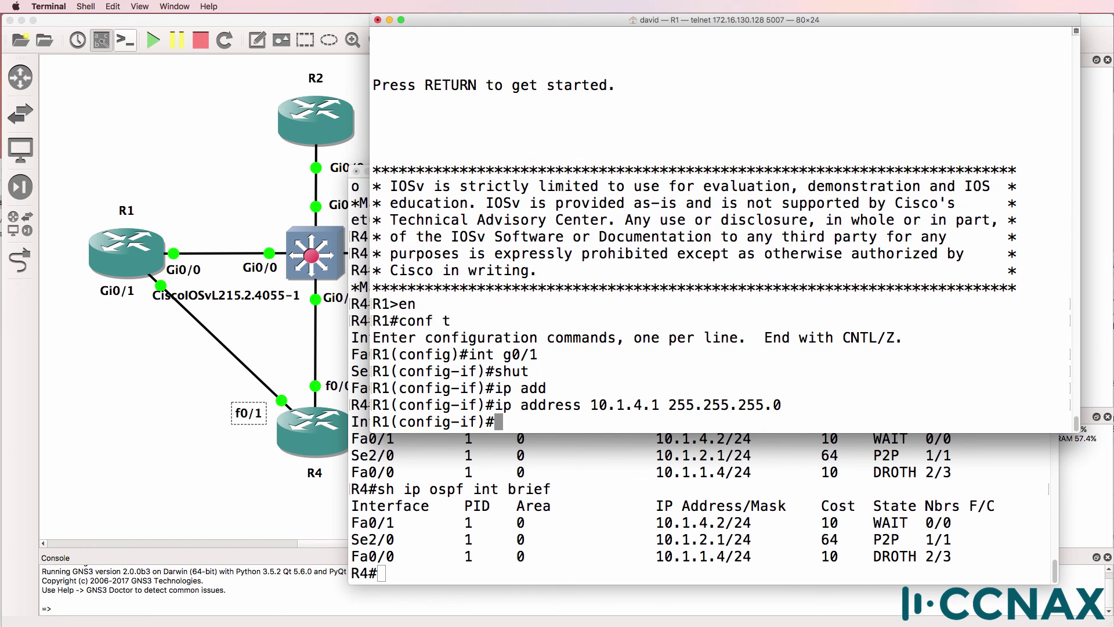
# - Recheck R4's OSPF interface summary, where Fa0/1 now shows as DR
pyautogui.press('super+grave')
pyautogui.press('Up')
pyautogui.press('Return')
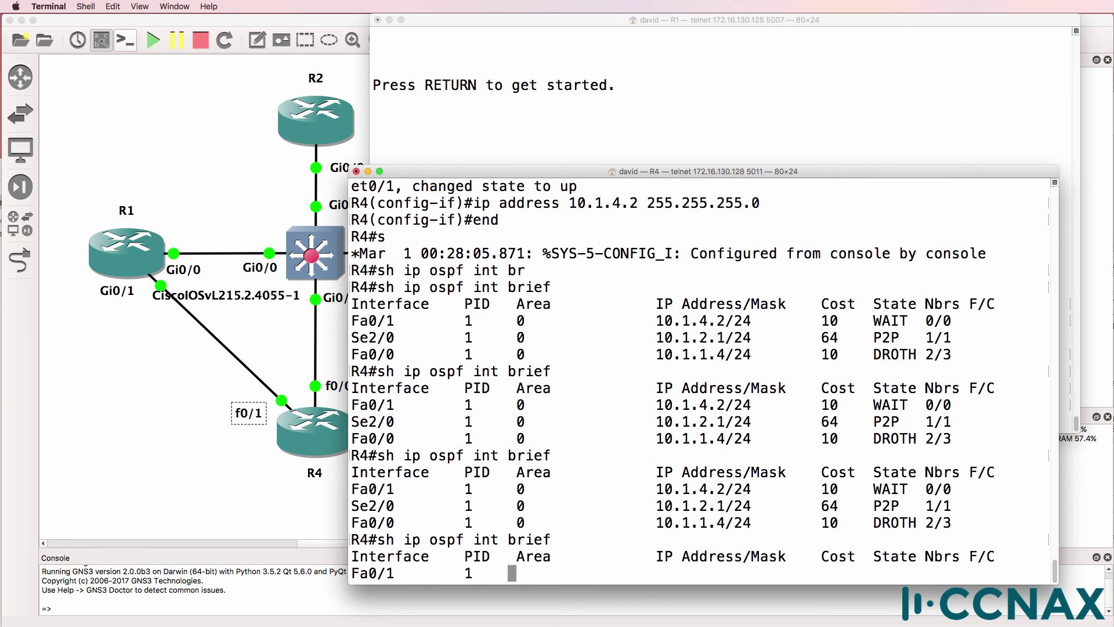
pyautogui.moveTo(908, 522); pyautogui.dragTo(219, 518)
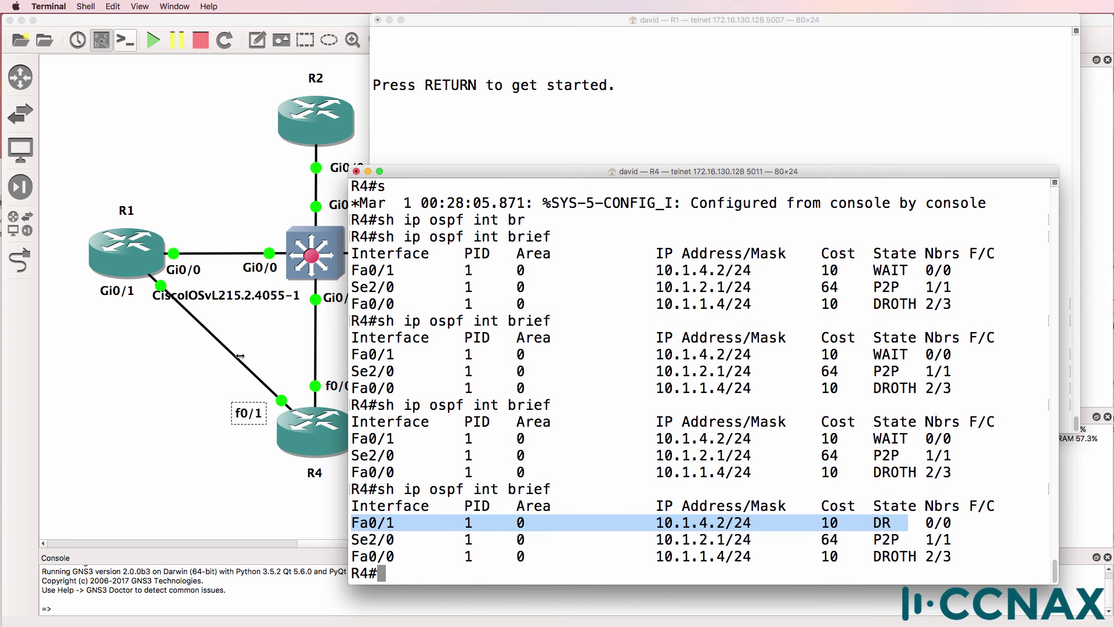
pyautogui.click(220, 517)
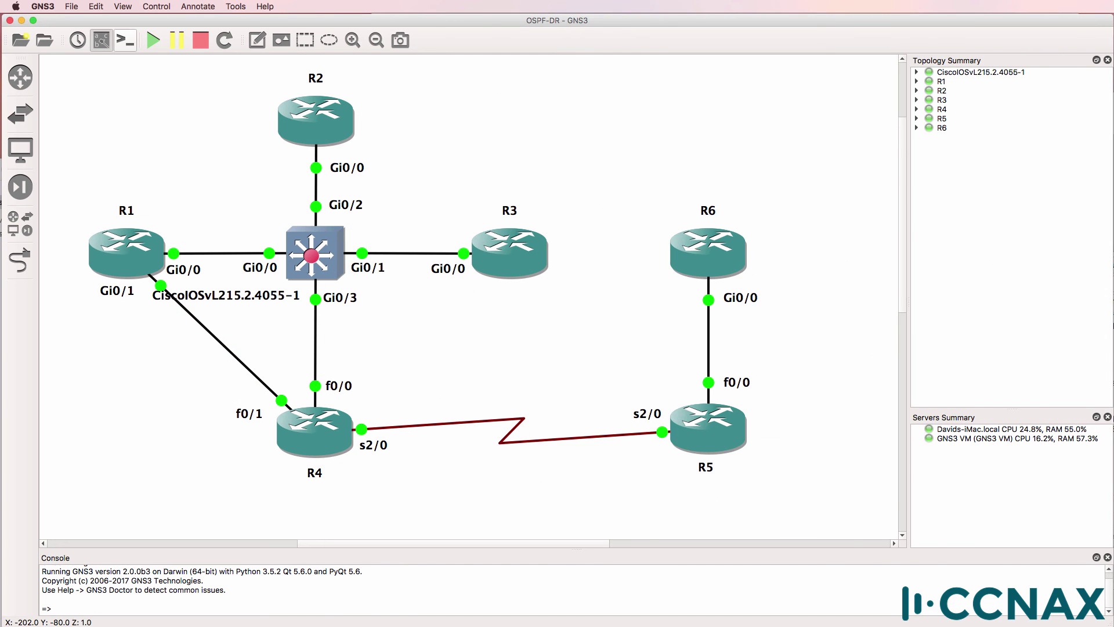
# - Bring R1's Gi0/1 back up, leave configuration mode, and enter sh ip ospf int brief
pyautogui.press('super+Tab')
pyautogui.write('no shut')
pyautogui.press('Return')
pyautogui.write('end')
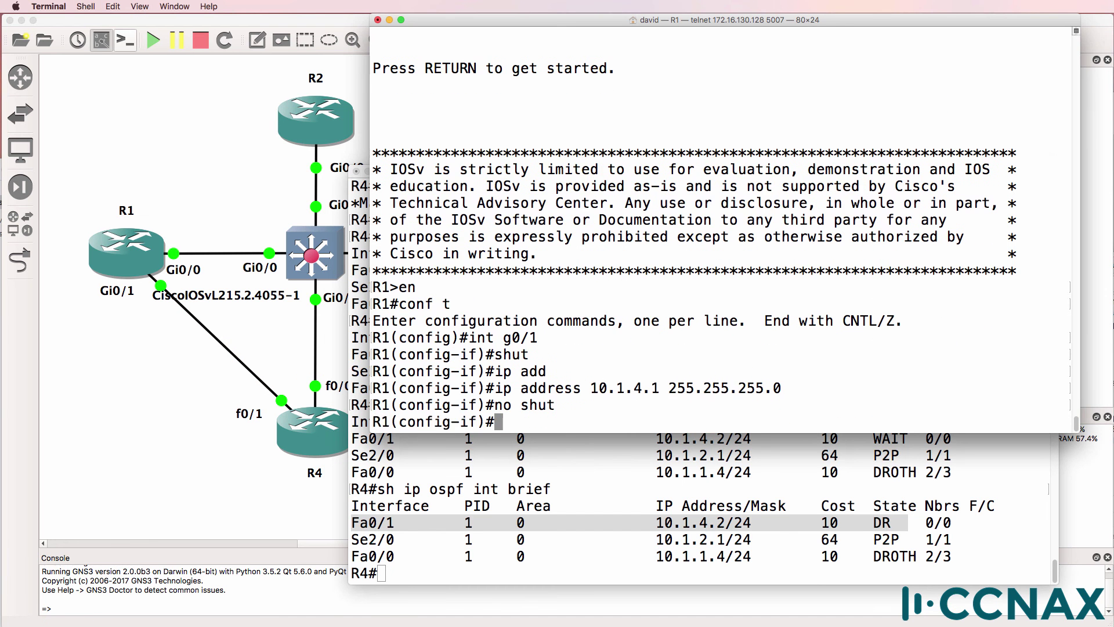
pyautogui.press('Return')
pyautogui.write('sh ip ospf ')
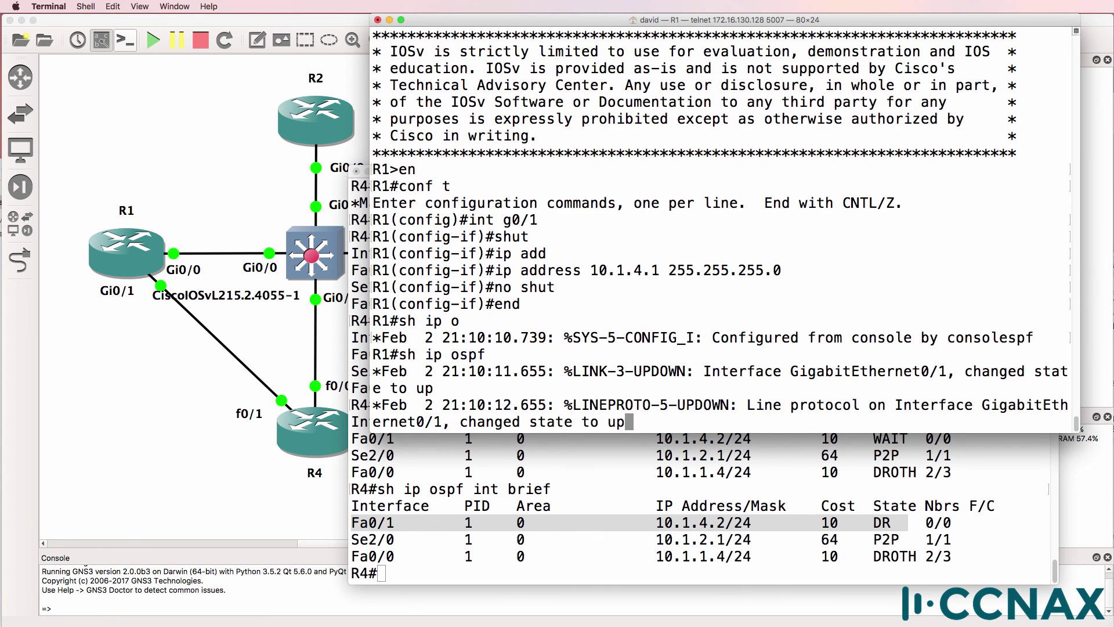
pyautogui.write('int brief')
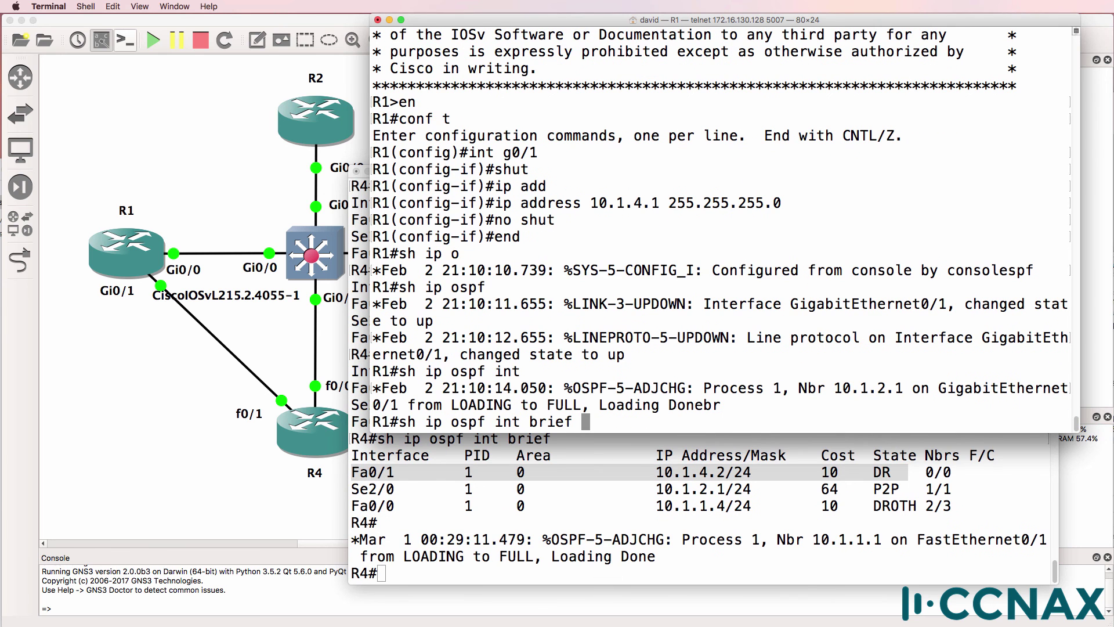
# - Run 'sh ip ospf int brief' on R1 and confirm Gi0/1 shows BDR with 1/1 neighbours
pyautogui.moveTo(721, 405); pyautogui.dragTo(223, 367)
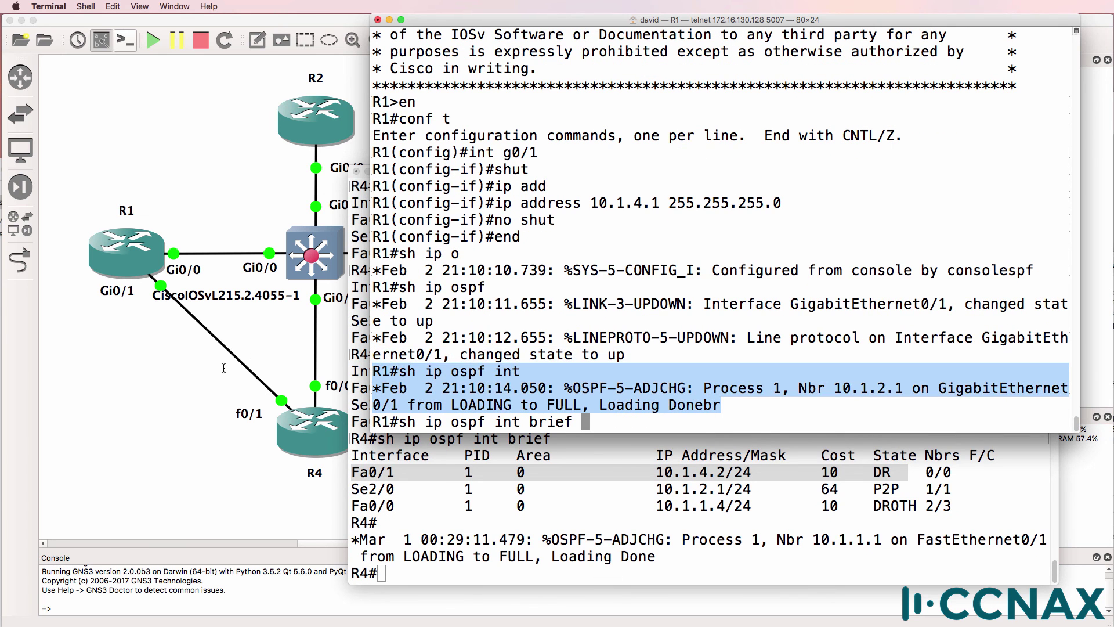
pyautogui.press('Return')
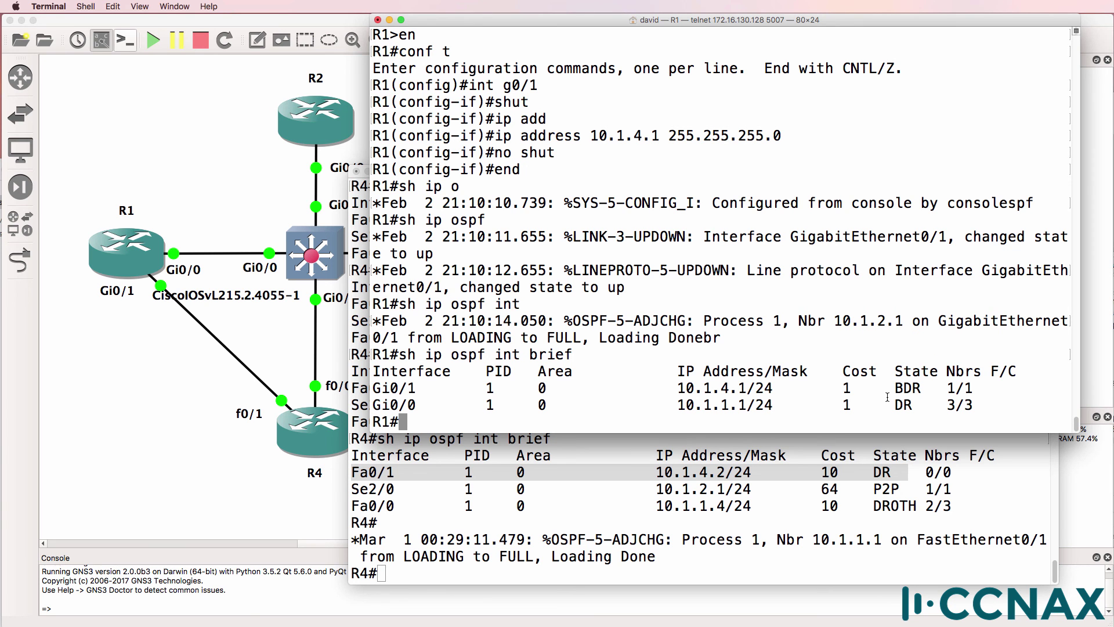
pyautogui.moveTo(434, 388); pyautogui.dragTo(365, 394)
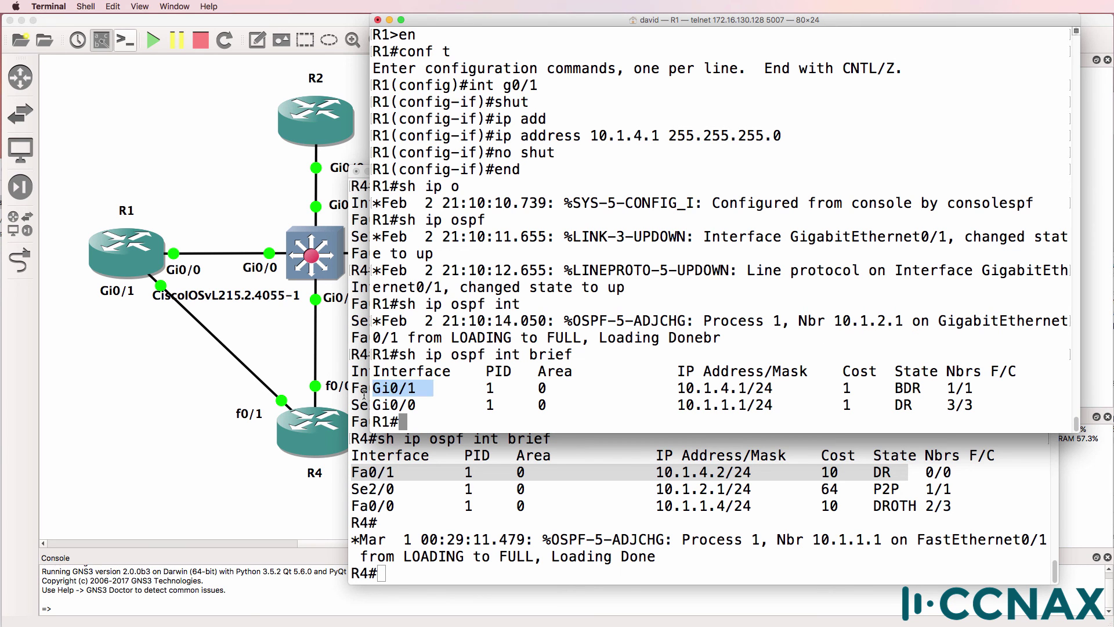
pyautogui.moveTo(869, 388); pyautogui.dragTo(973, 388)
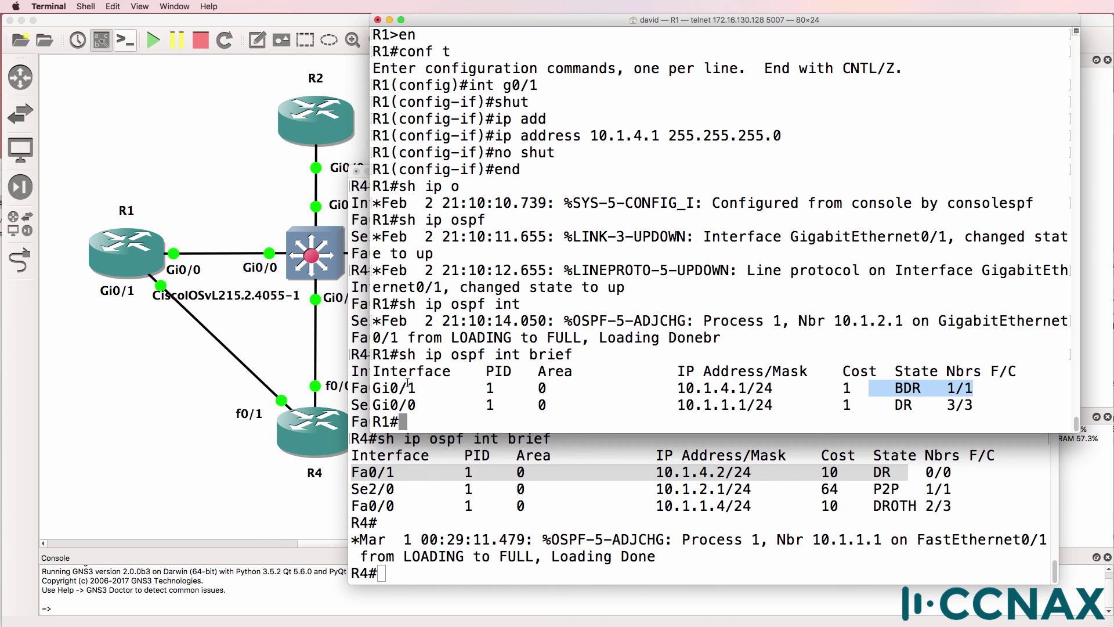
pyautogui.moveTo(436, 388); pyautogui.dragTo(373, 390)
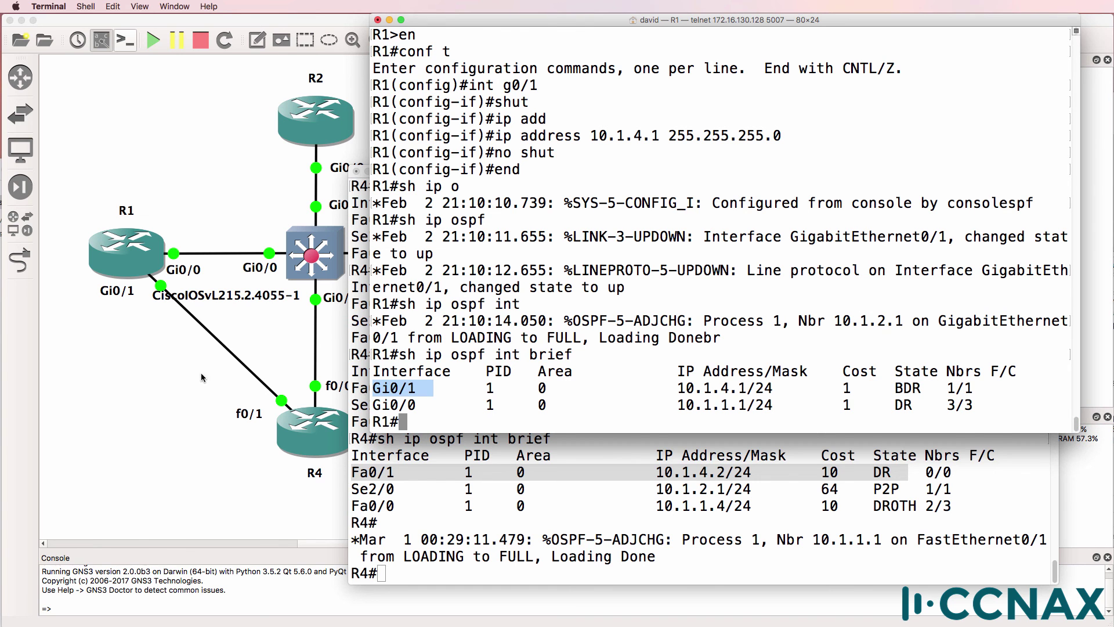
pyautogui.click(170, 377)
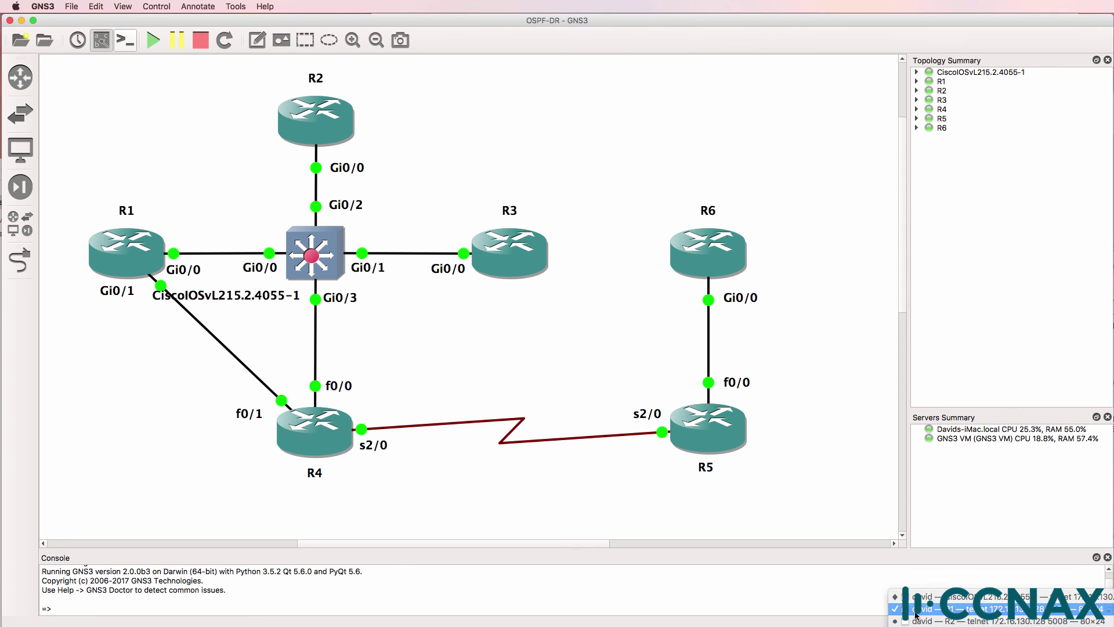
# - Rerun the OSPF interface summary on R1, confirming Gi0/0 is DR 3/3 and Gi0/1 BDR 1/1
pyautogui.press('super+Tab')
pyautogui.press('Return')
pyautogui.press('Return')
pyautogui.press('Up')
pyautogui.press('Return')
pyautogui.moveTo(877, 404); pyautogui.dragTo(1004, 404)
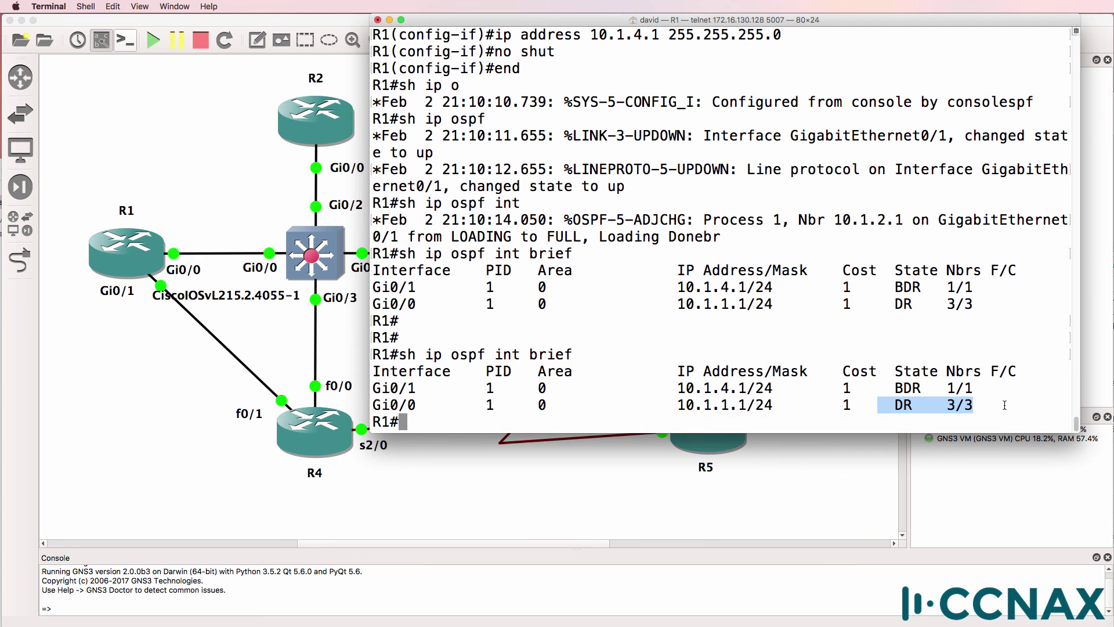
pyautogui.moveTo(903, 387); pyautogui.dragTo(979, 387)
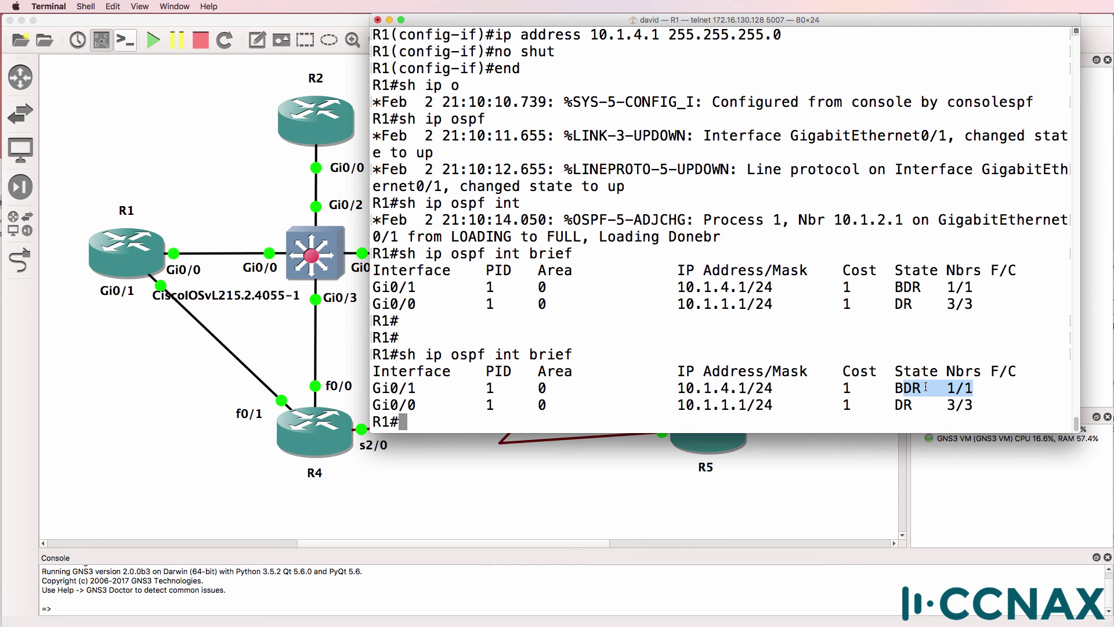